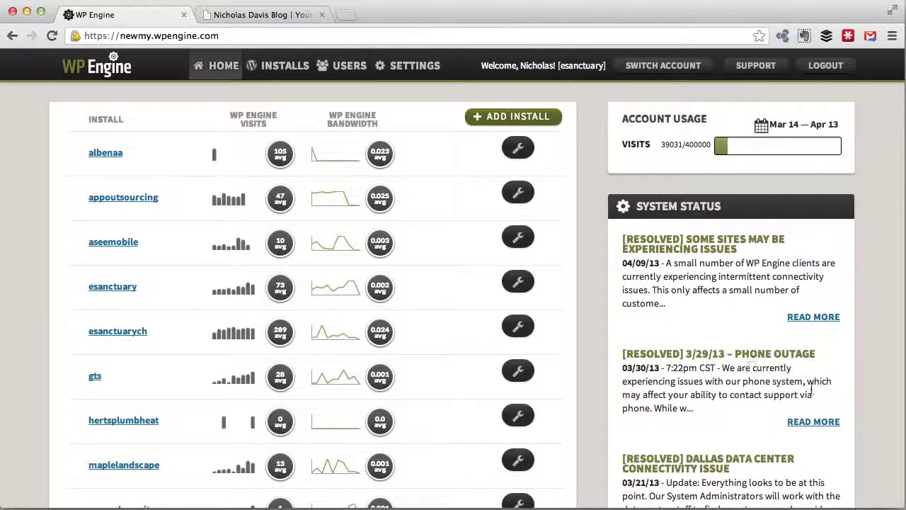
Open the gts install from the installs overview and examine its list of backup points
{"action": "scroll", "coordinate": [817, 408], "scroll_direction": "down", "scroll_amount": 2}
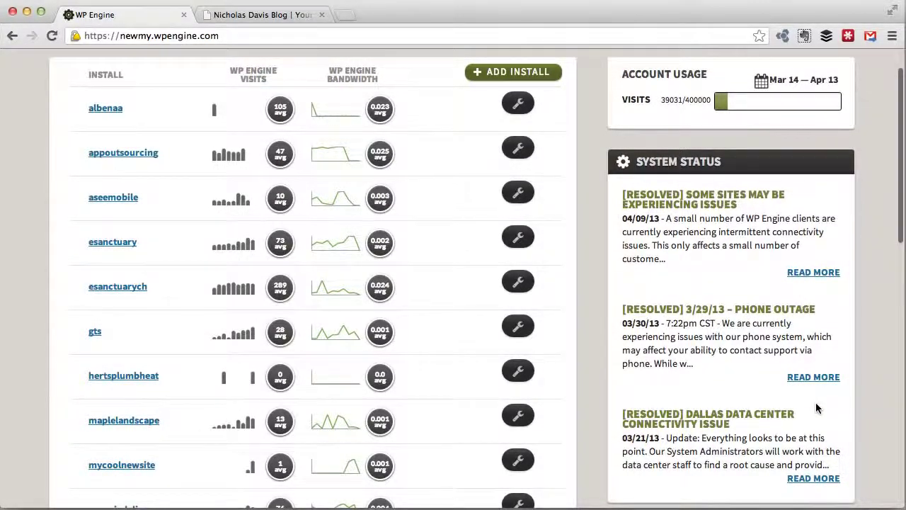
{"action": "scroll", "coordinate": [816, 407], "scroll_direction": "down", "scroll_amount": 1}
{"action": "scroll", "coordinate": [816, 407], "scroll_direction": "up", "scroll_amount": 2}
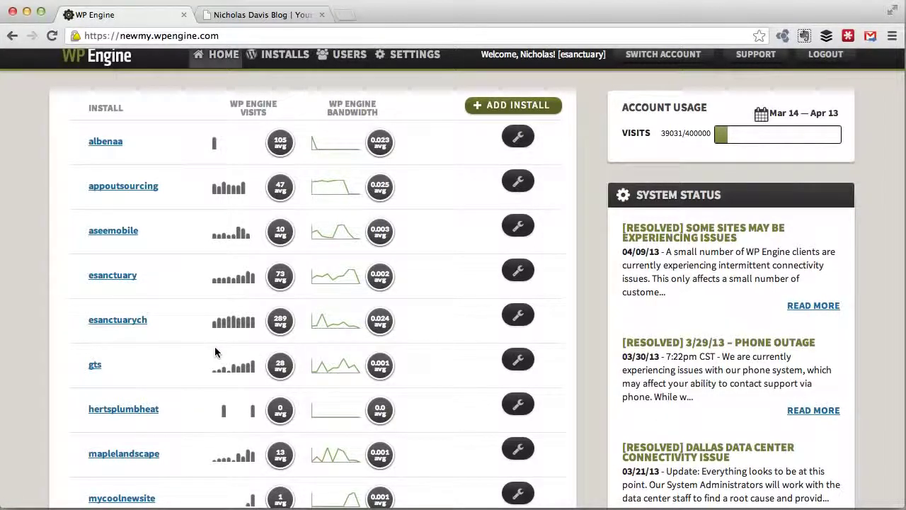
{"action": "left_click", "coordinate": [96, 367]}
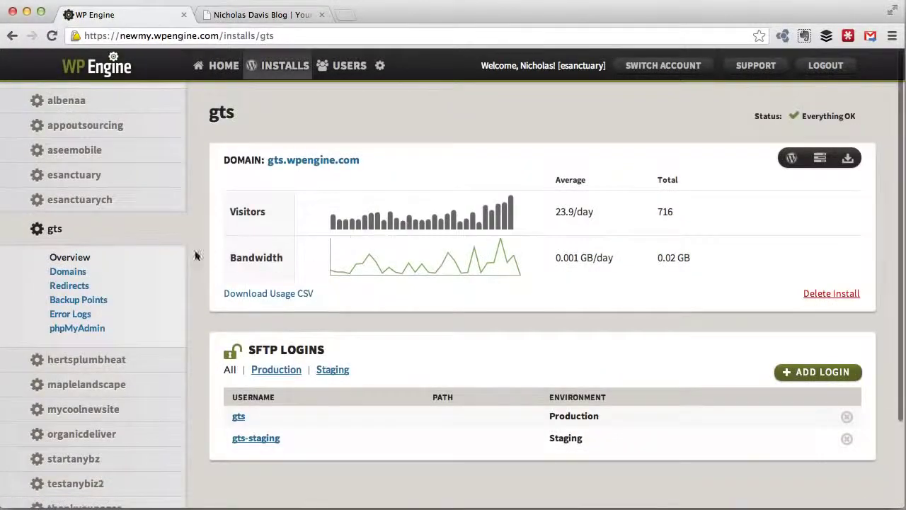
{"action": "left_click", "coordinate": [78, 299]}
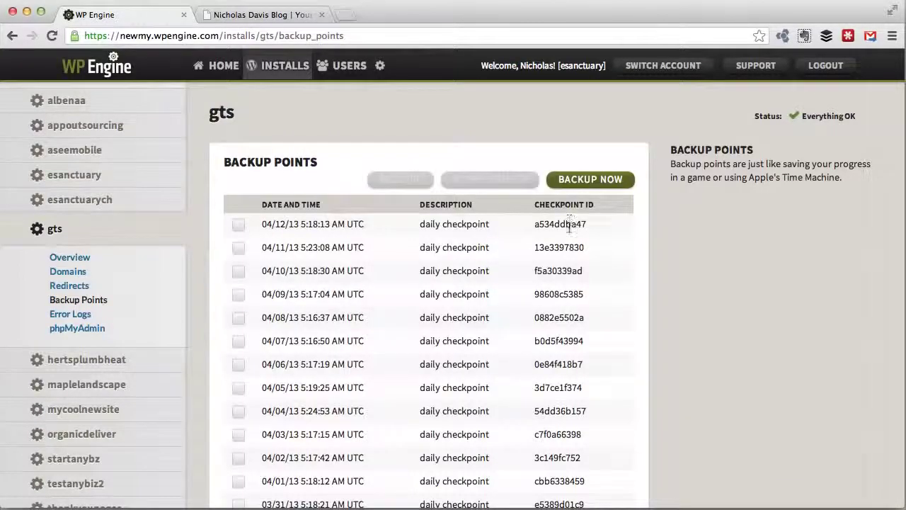
{"action": "scroll", "coordinate": [555, 300], "scroll_direction": "down", "scroll_amount": 6}
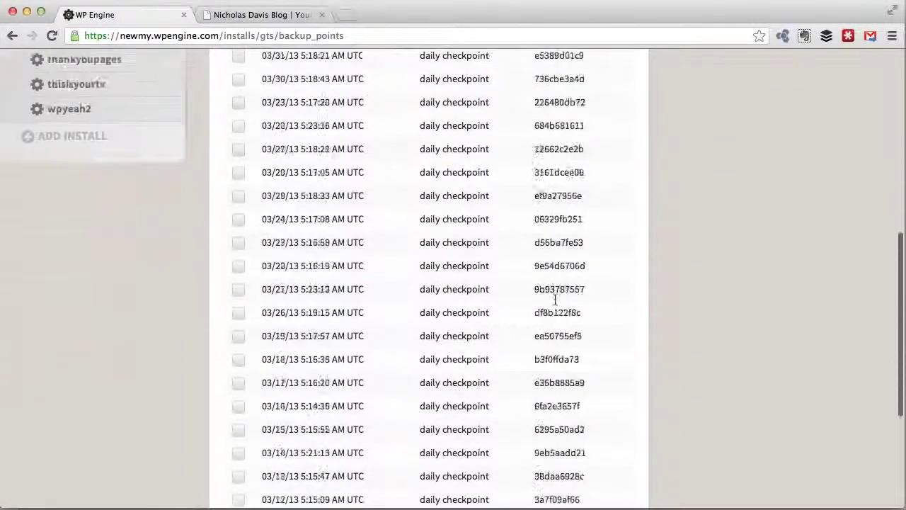
{"action": "scroll", "coordinate": [555, 300], "scroll_direction": "down", "scroll_amount": 3}
{"action": "scroll", "coordinate": [555, 303], "scroll_direction": "up", "scroll_amount": 9}
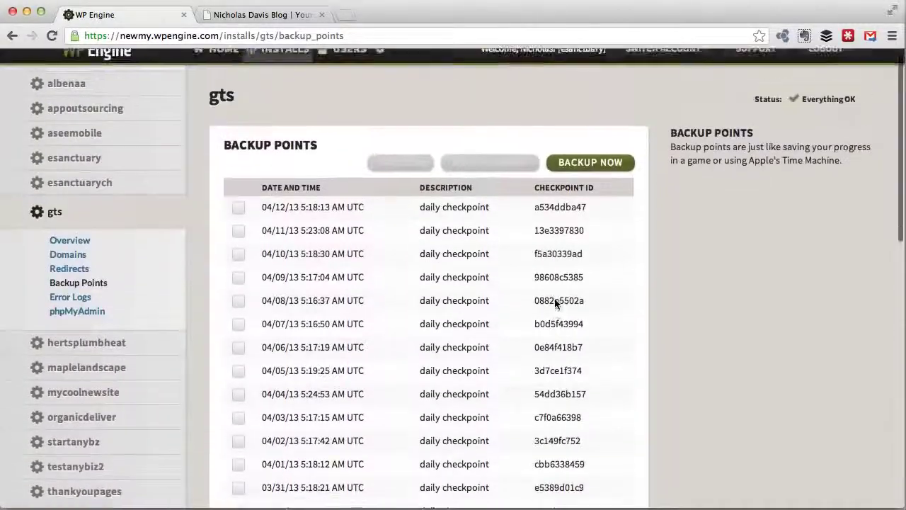
{"action": "scroll", "coordinate": [555, 302], "scroll_direction": "down", "scroll_amount": 9}
{"action": "scroll", "coordinate": [556, 300], "scroll_direction": "up", "scroll_amount": 10}
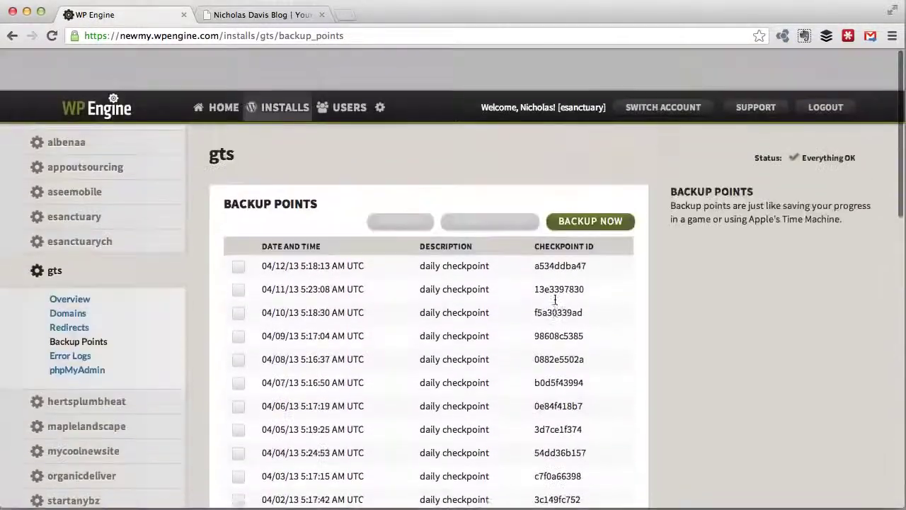
{"action": "scroll", "coordinate": [332, 365], "scroll_direction": "down", "scroll_amount": 10}
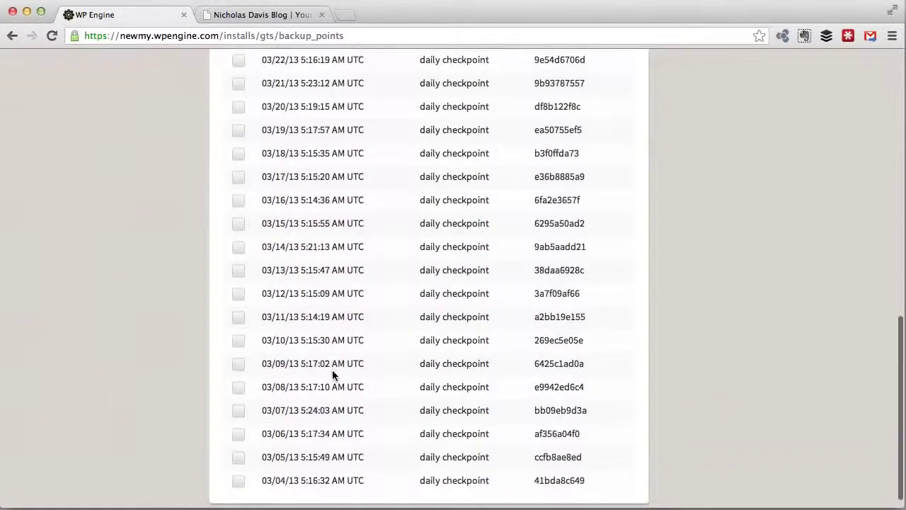
{"action": "scroll", "coordinate": [333, 369], "scroll_direction": "up", "scroll_amount": 10}
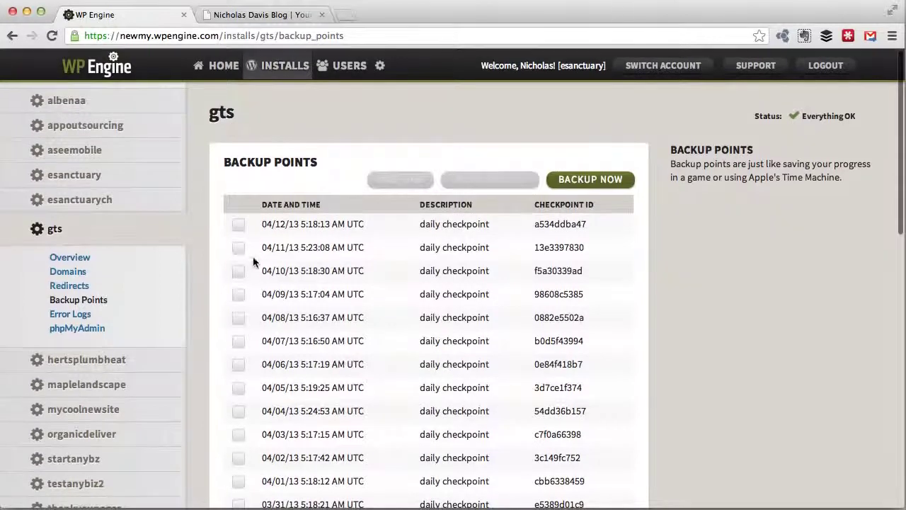
Open the mycoolnewsite install and examine its backup points, including the manual and pre-restoration checkpoints
{"action": "left_click", "coordinate": [89, 409]}
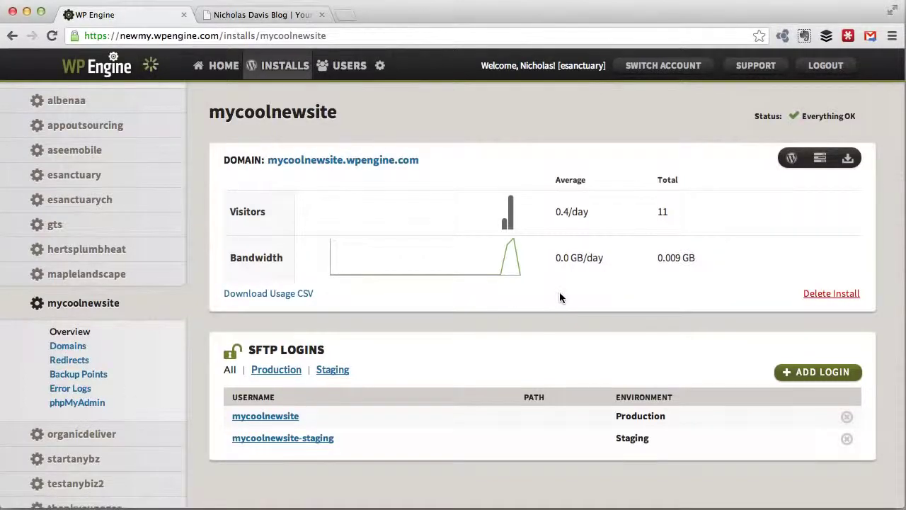
{"action": "scroll", "coordinate": [550, 289], "scroll_direction": "down", "scroll_amount": 15}
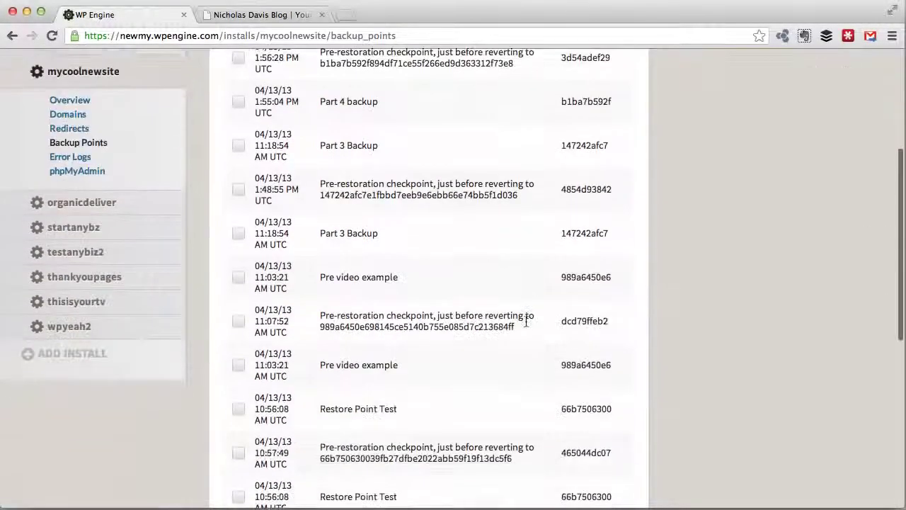
{"action": "scroll", "coordinate": [526, 324], "scroll_direction": "up", "scroll_amount": 15}
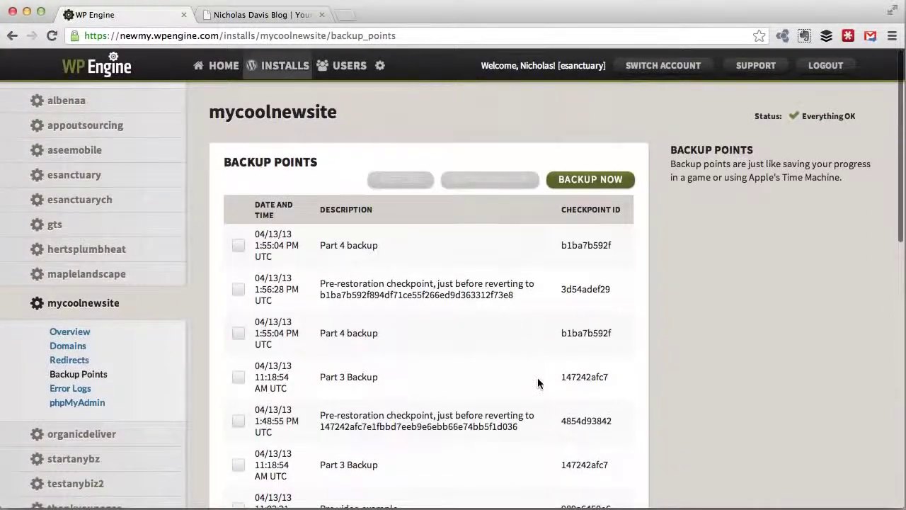
{"action": "scroll", "coordinate": [538, 383], "scroll_direction": "down", "scroll_amount": 10}
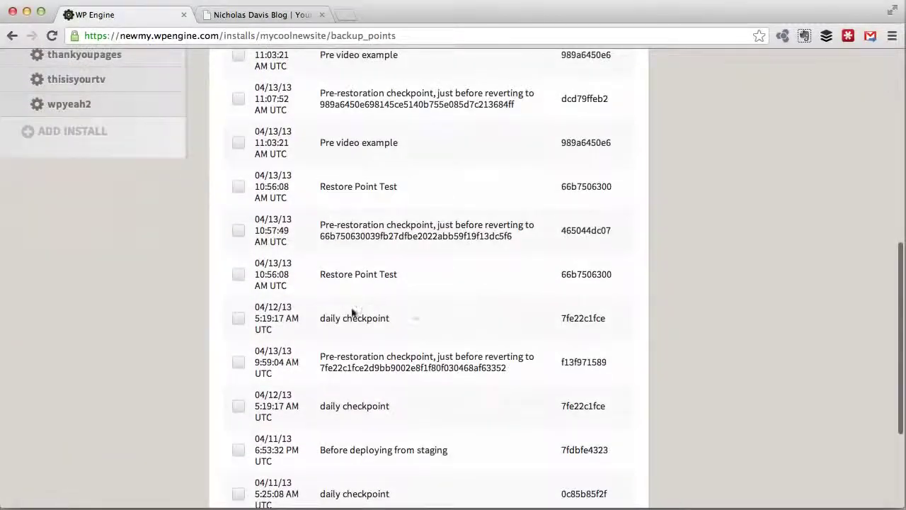
{"action": "scroll", "coordinate": [425, 347], "scroll_direction": "down", "scroll_amount": 2}
{"action": "scroll", "coordinate": [415, 364], "scroll_direction": "up", "scroll_amount": 4}
{"action": "scroll", "coordinate": [397, 251], "scroll_direction": "up", "scroll_amount": 6}
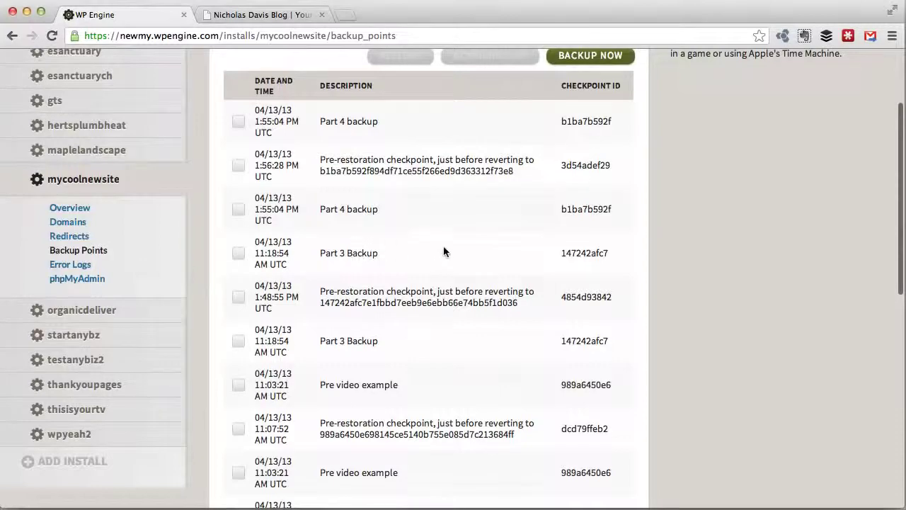
{"action": "scroll", "coordinate": [459, 239], "scroll_direction": "up", "scroll_amount": 3}
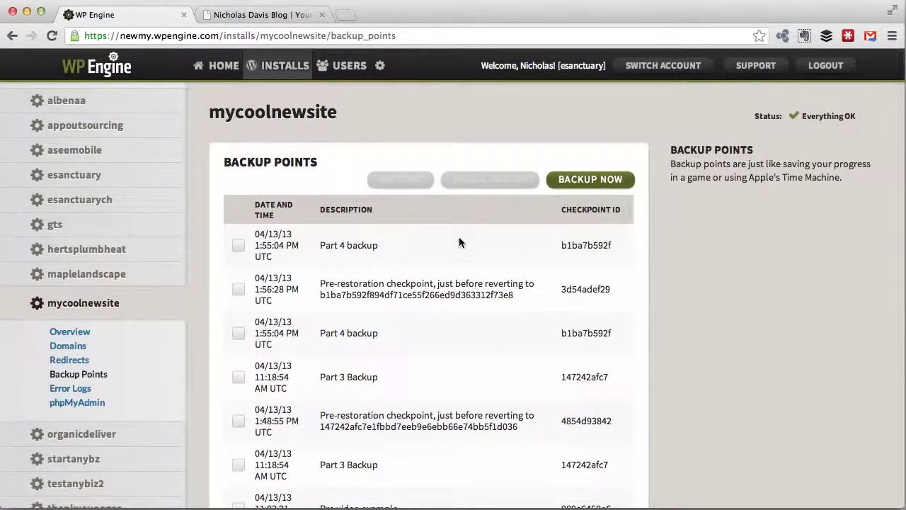
Create a manual backup of mycoolnewsite with the description "Video Test Backup" and reload the backup points list
{"action": "left_click", "coordinate": [597, 180]}
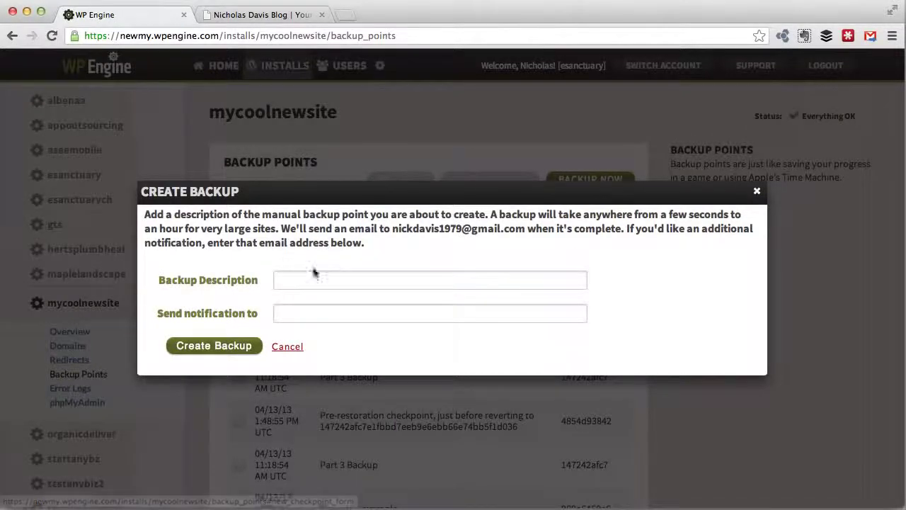
{"action": "left_click", "coordinate": [292, 276]}
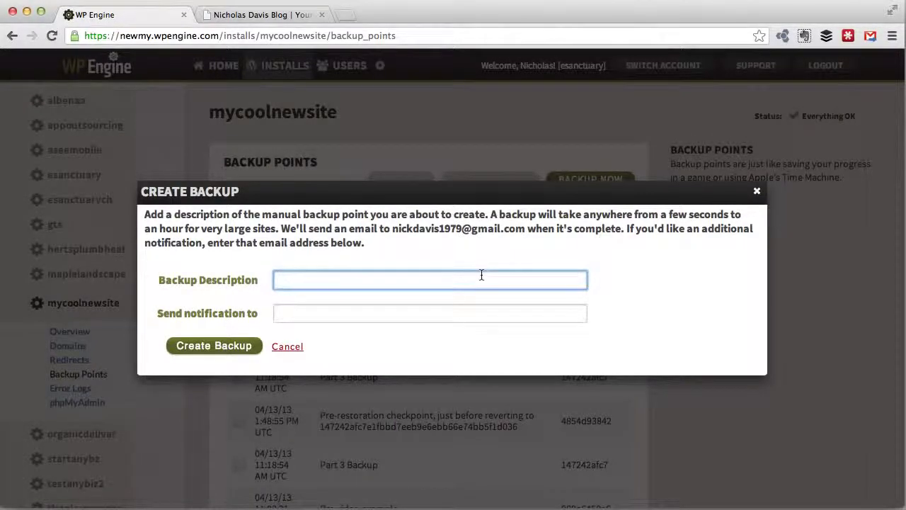
{"action": "type", "text": "Video Test Backup"}
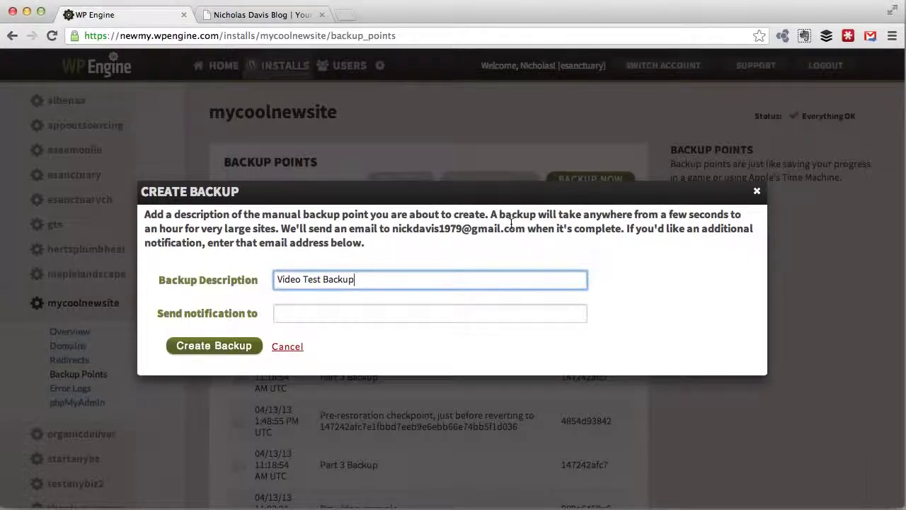
{"action": "left_click", "coordinate": [303, 311]}
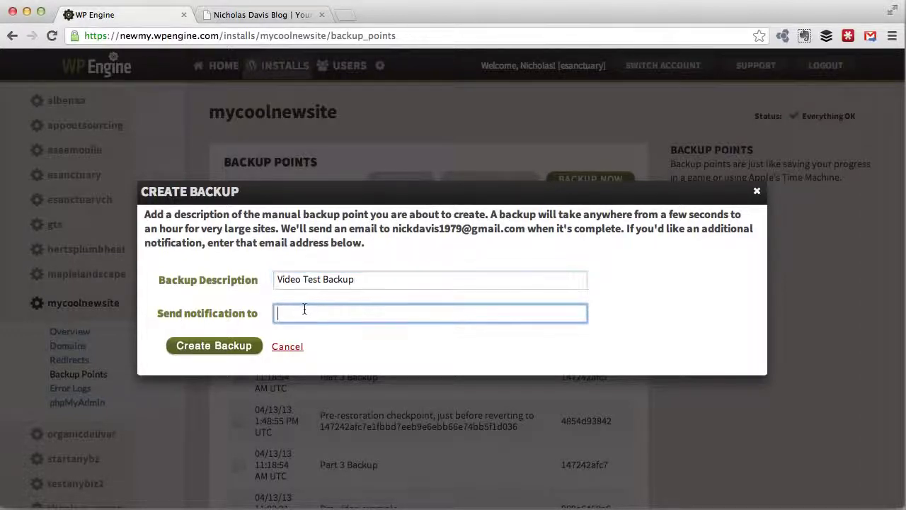
{"action": "left_click", "coordinate": [211, 346]}
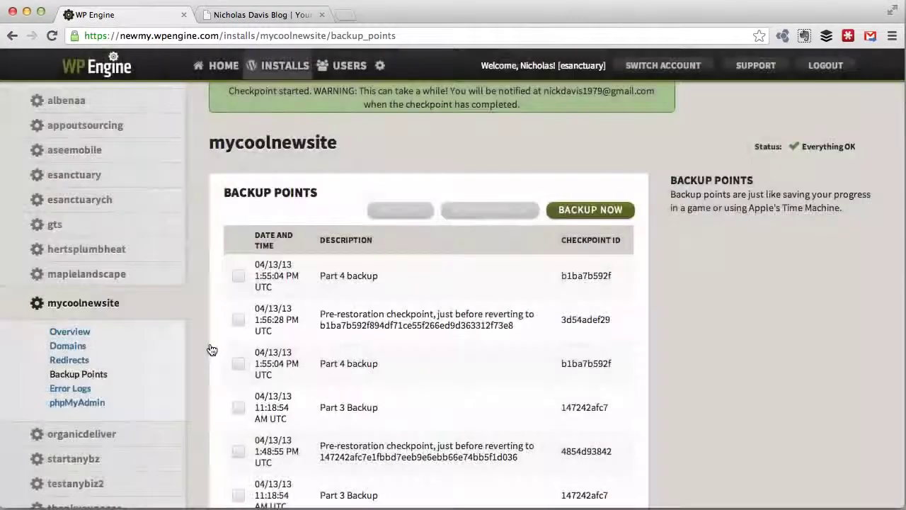
{"action": "left_click", "coordinate": [397, 35]}
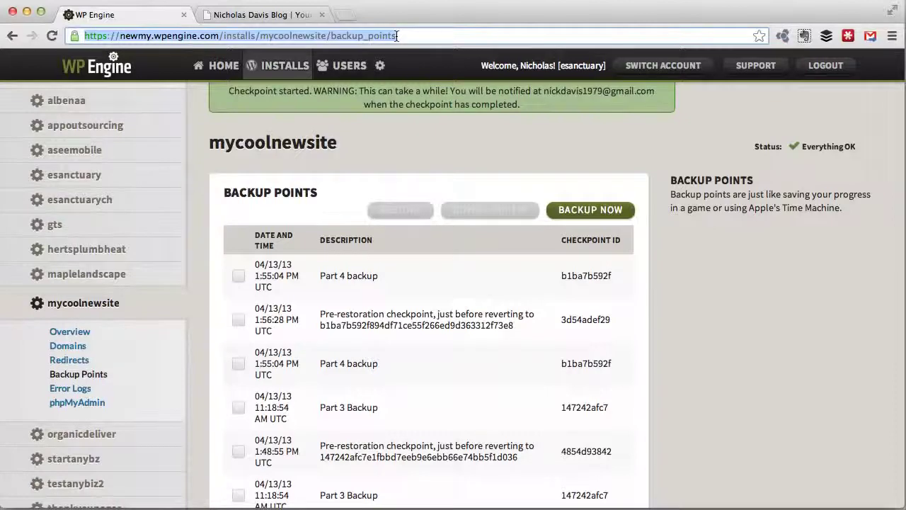
{"action": "key", "text": "Return"}
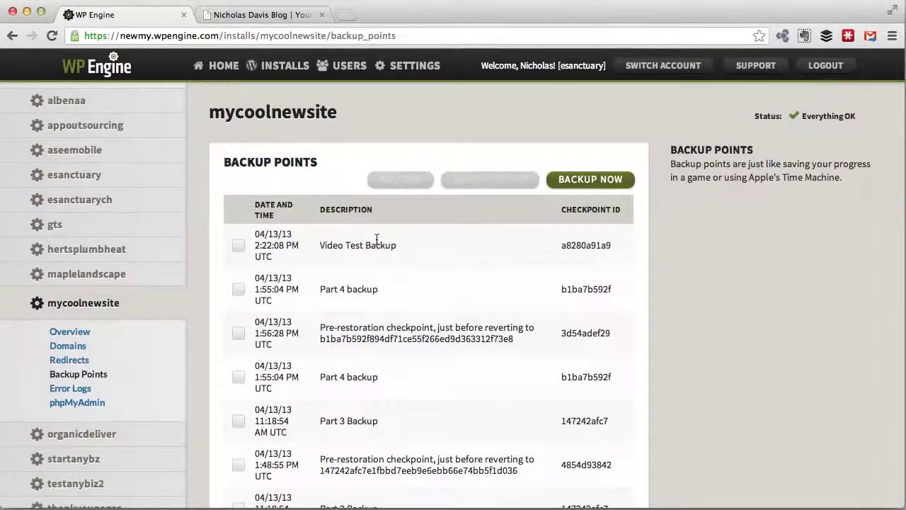
Switch to the WordPress blog and publish a new post titled "Test Post for Video" with the body lines "xxxx" and "hi"
{"action": "left_click", "coordinate": [284, 17]}
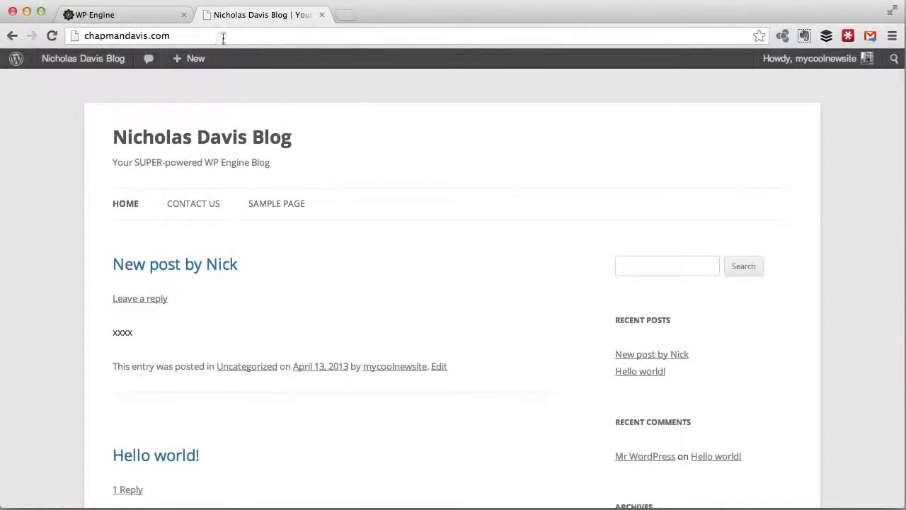
{"action": "mouse_move", "coordinate": [202, 69]}
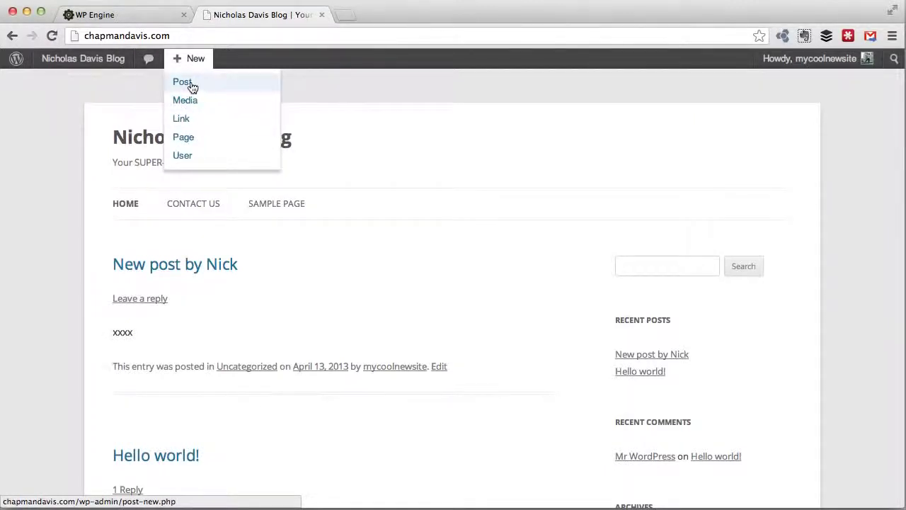
{"action": "left_click", "coordinate": [187, 86]}
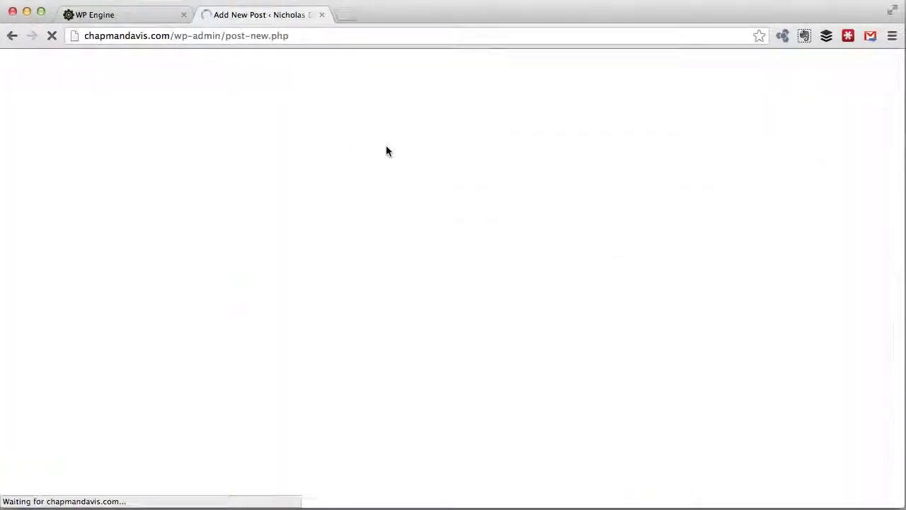
{"action": "type", "text": "TR"}
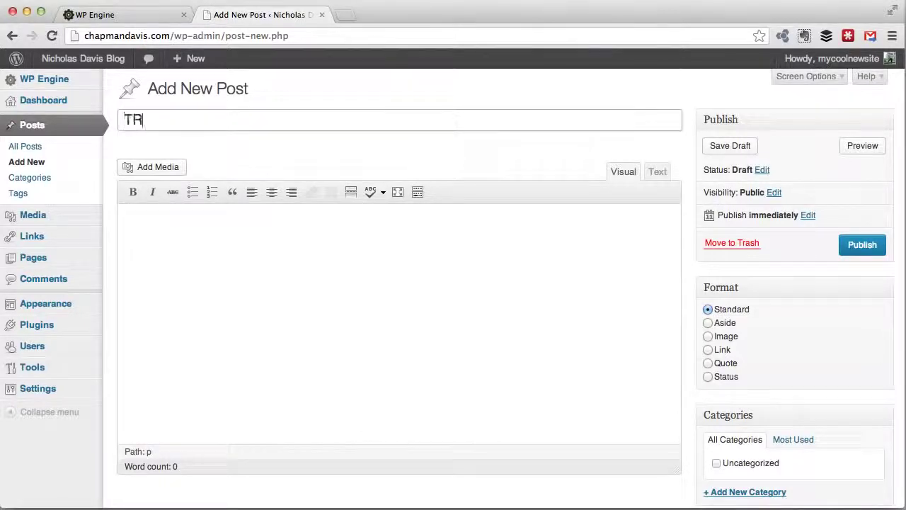
{"action": "key", "text": "BackSpace"}
{"action": "type", "text": "est Post for Video"}
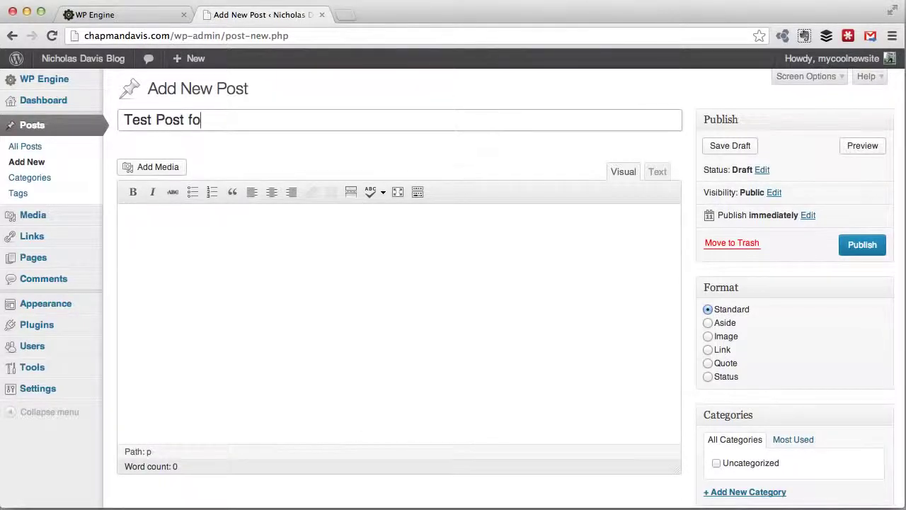
{"action": "key", "text": "Tab"}
{"action": "type", "text": "xx"}
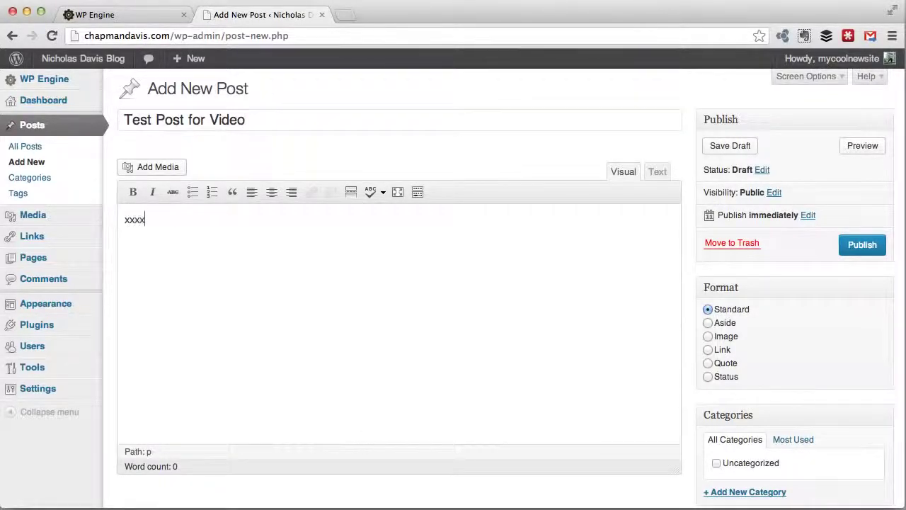
{"action": "key", "text": "Return"}
{"action": "type", "text": "hi"}
{"action": "left_click", "coordinate": [732, 144]}
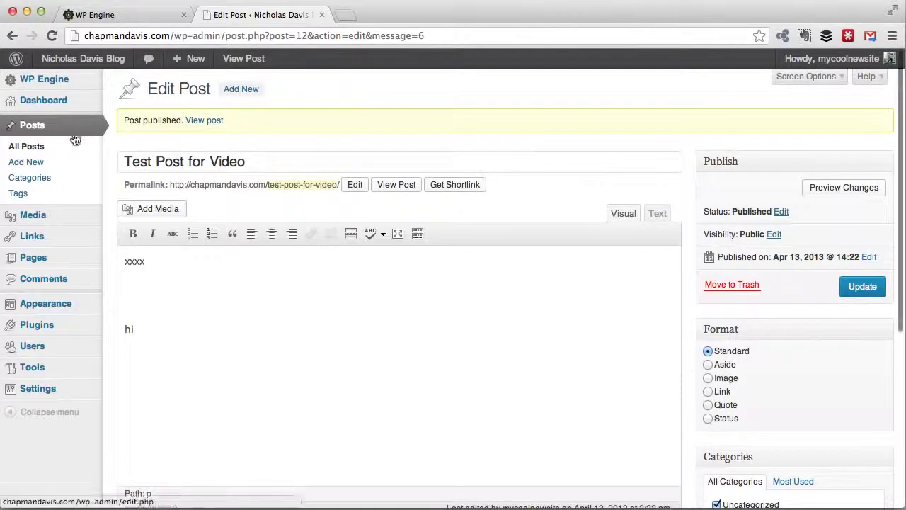
Check the list of all posts and view the "Test Post for Video" post on the live blog
{"action": "left_click", "coordinate": [58, 146]}
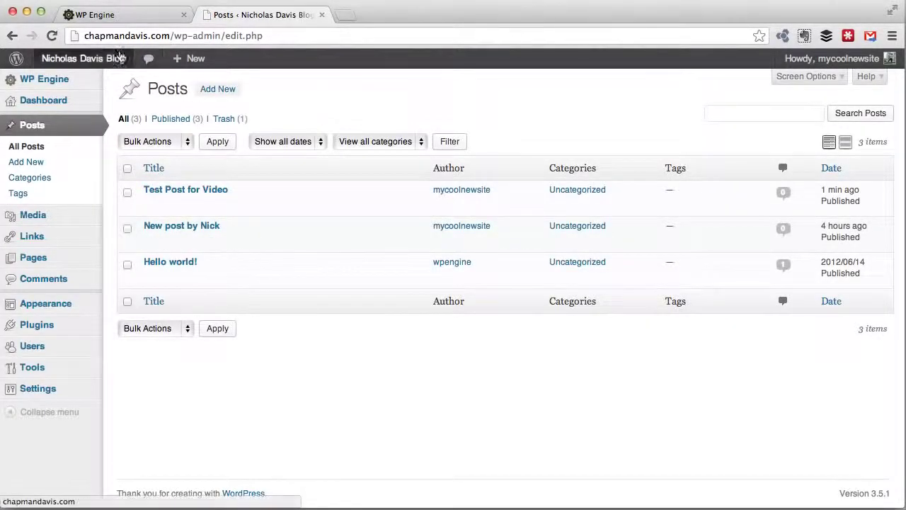
{"action": "mouse_move", "coordinate": [120, 59]}
{"action": "left_click", "coordinate": [81, 82]}
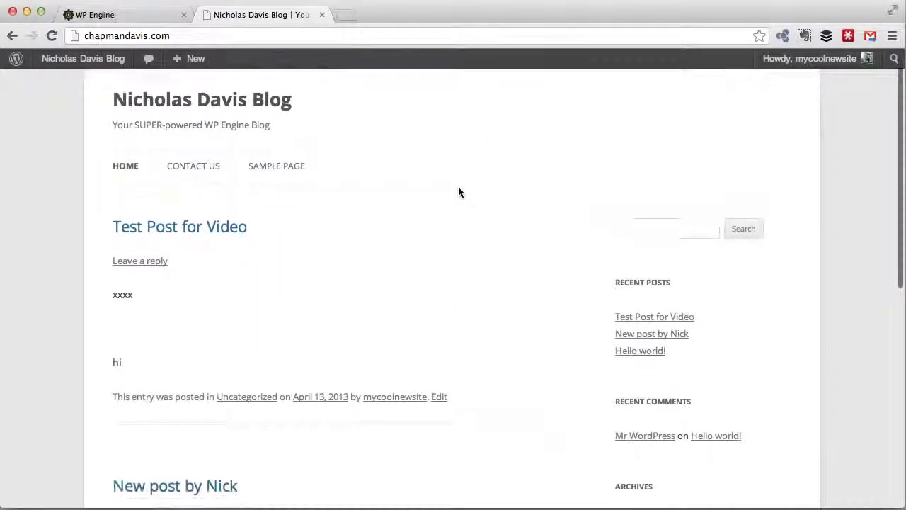
{"action": "left_click", "coordinate": [184, 210]}
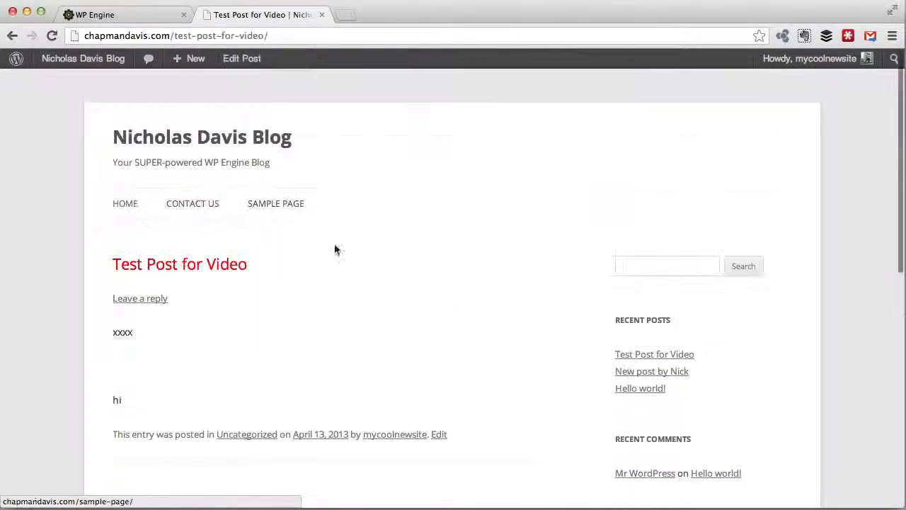
{"action": "scroll", "coordinate": [340, 276], "scroll_direction": "down", "scroll_amount": 2}
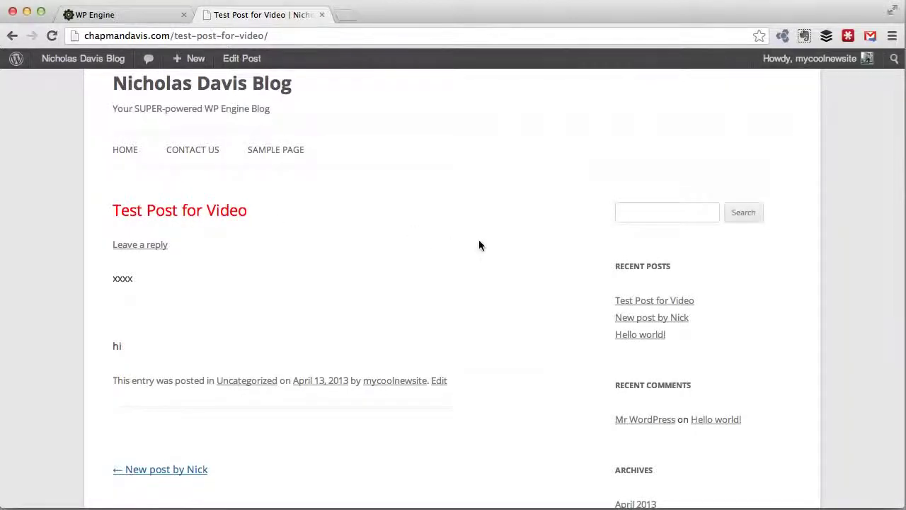
{"action": "scroll", "coordinate": [479, 245], "scroll_direction": "down", "scroll_amount": 1}
{"action": "scroll", "coordinate": [479, 245], "scroll_direction": "up", "scroll_amount": 3}
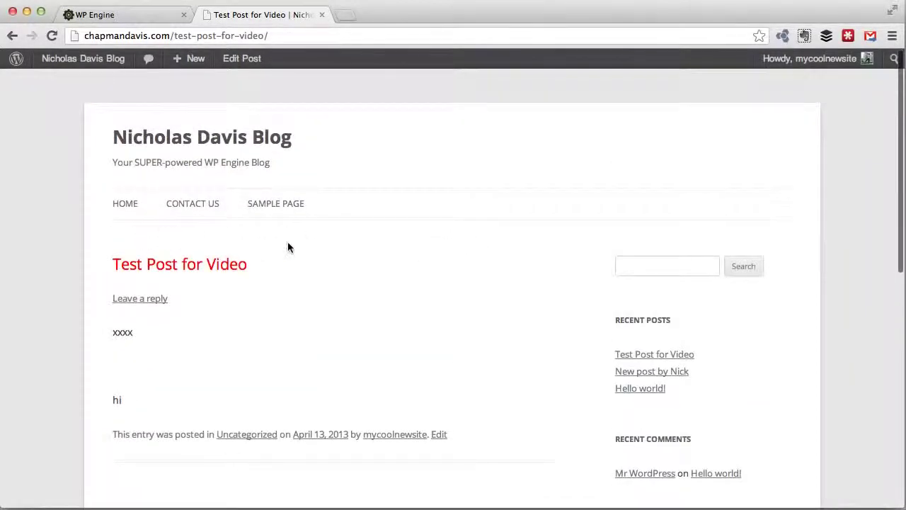
Open the Twenty Twelve stylesheet in the WordPress theme editor and find the third "entry-title" match, the rule containing the title colour
{"action": "mouse_move", "coordinate": [90, 65]}
{"action": "left_click", "coordinate": [92, 86]}
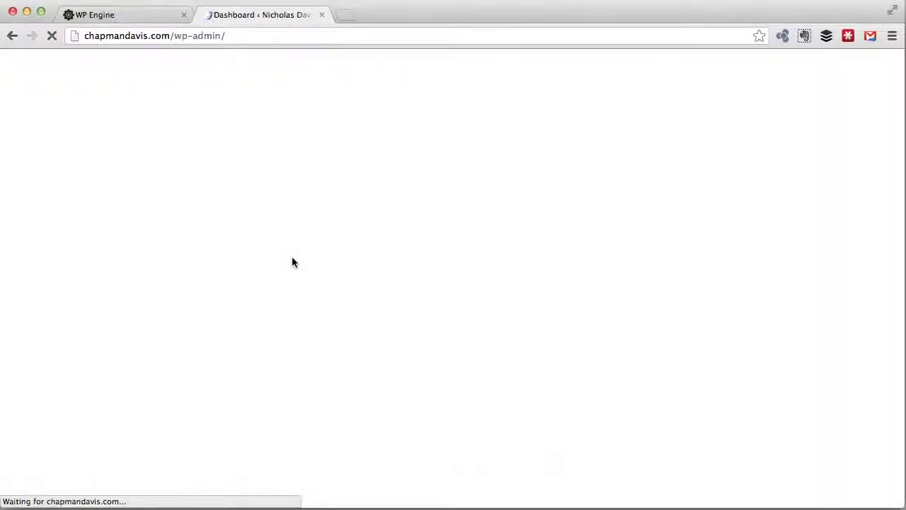
{"action": "scroll", "coordinate": [251, 314], "scroll_direction": "down", "scroll_amount": 2}
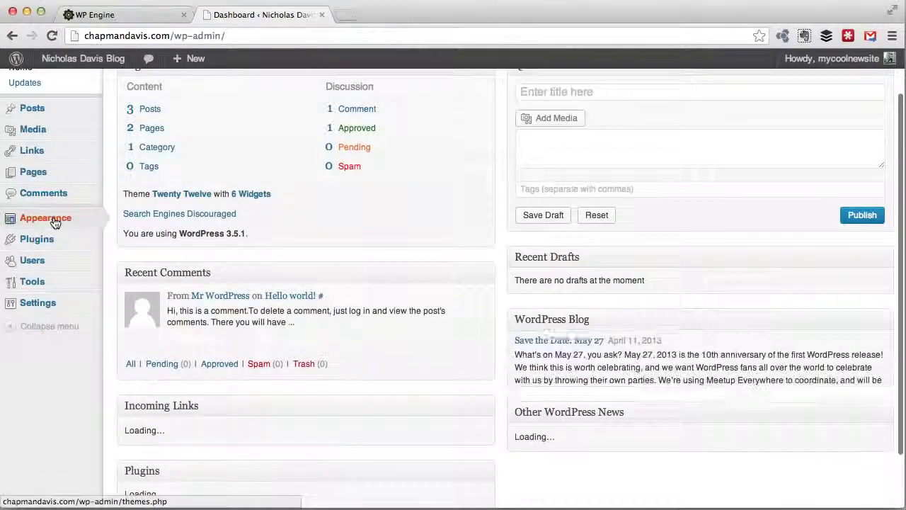
{"action": "mouse_move", "coordinate": [52, 221]}
{"action": "left_click", "coordinate": [142, 294]}
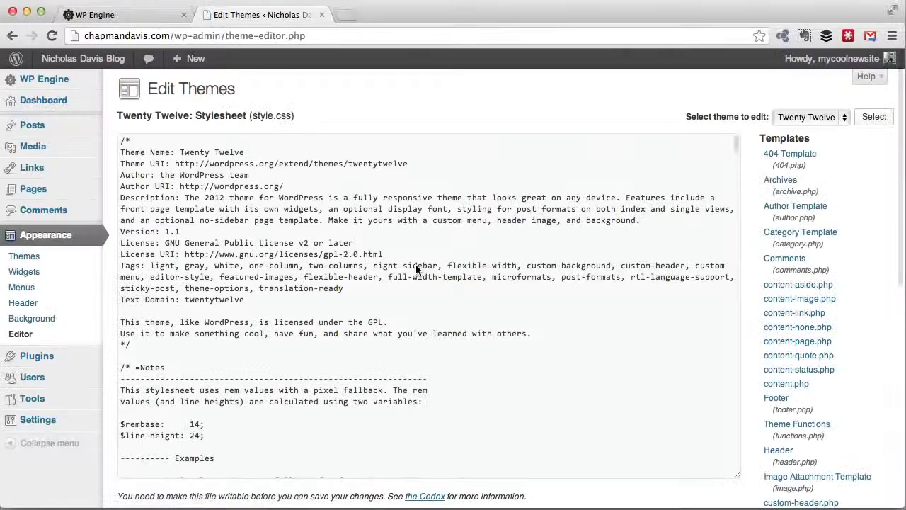
{"action": "key", "text": "super+f"}
{"action": "type", "text": "en"}
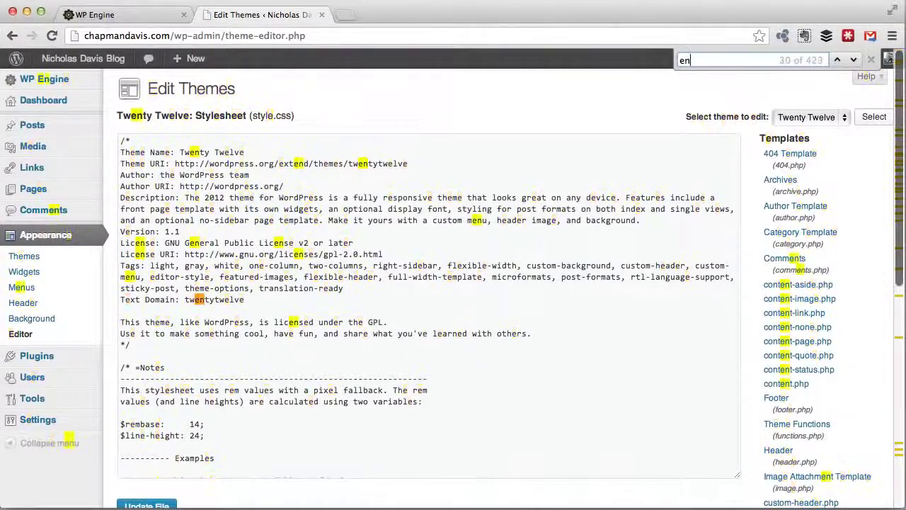
{"action": "type", "text": "try-title"}
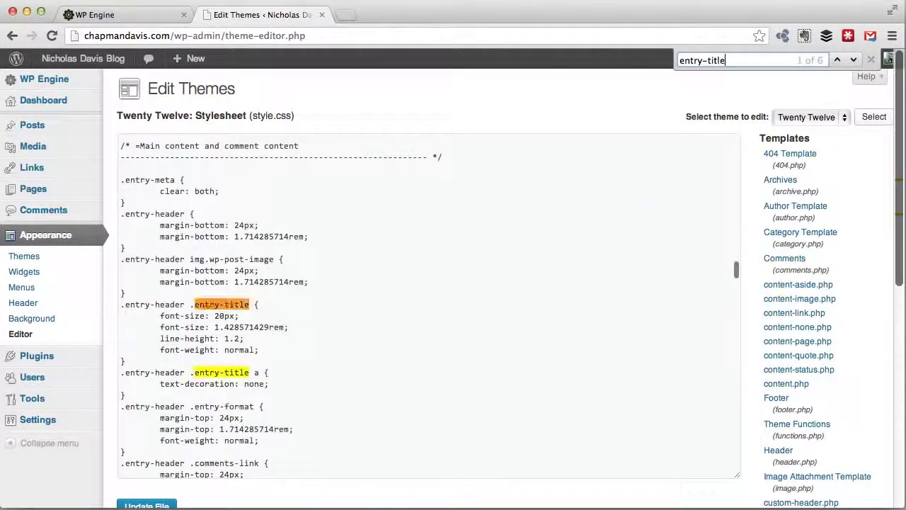
{"action": "key", "text": "Return"}
{"action": "key", "text": "Return"}
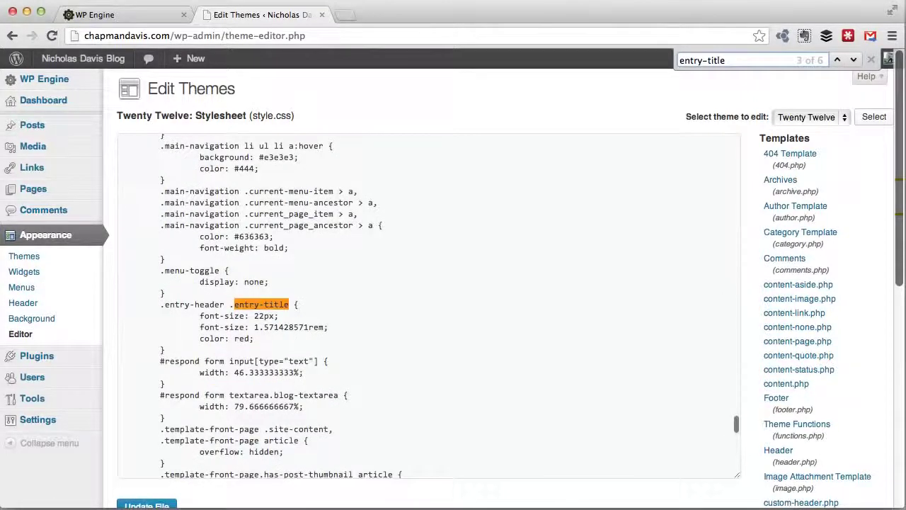
{"action": "left_click", "coordinate": [871, 60]}
Set the color of the .entry-header .entry-title rule to green and save the stylesheet
{"action": "left_click", "coordinate": [409, 294]}
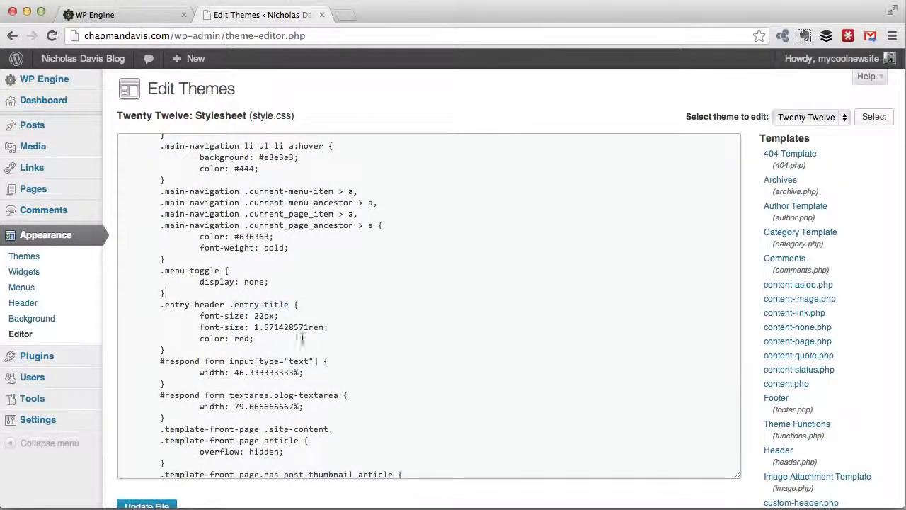
{"action": "left_click", "coordinate": [252, 339]}
{"action": "type", "text": "green"}
{"action": "scroll", "coordinate": [673, 496], "scroll_direction": "down", "scroll_amount": 1}
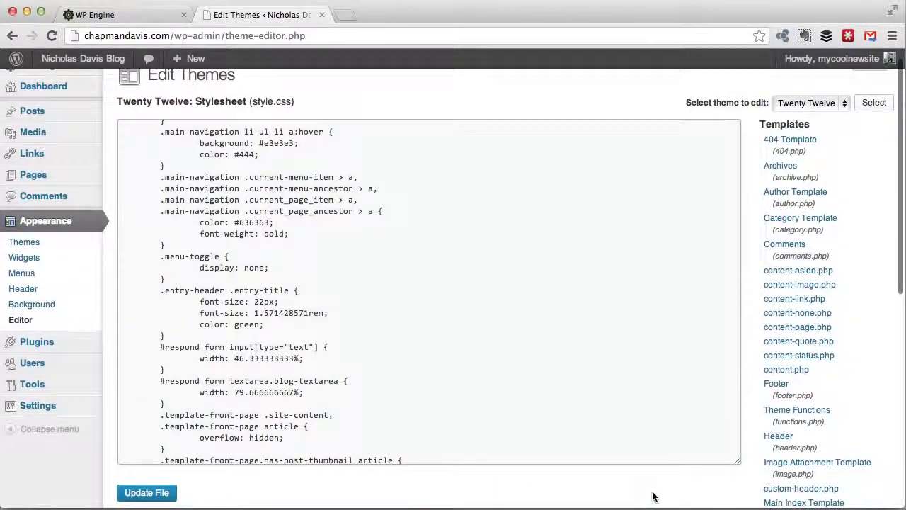
{"action": "left_click", "coordinate": [144, 494]}
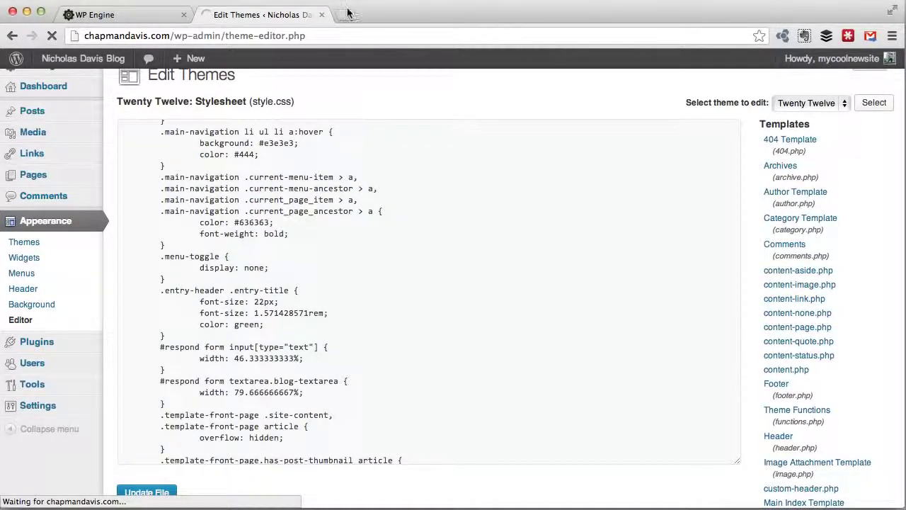
Open chapmandavis.com in a new browser tab and check the title colour on the reloaded "Test Post for Video" post
{"action": "left_click", "coordinate": [347, 14]}
{"action": "type", "text": "chap"}
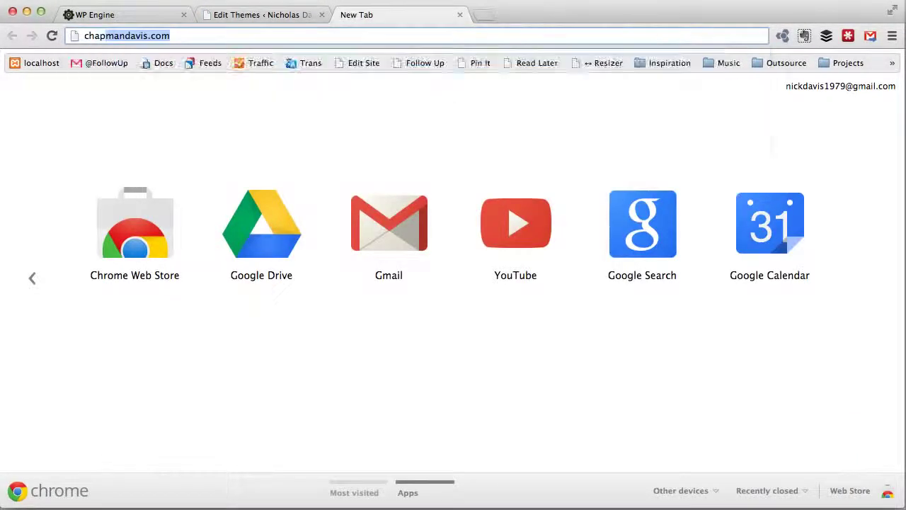
{"action": "key", "text": "Return"}
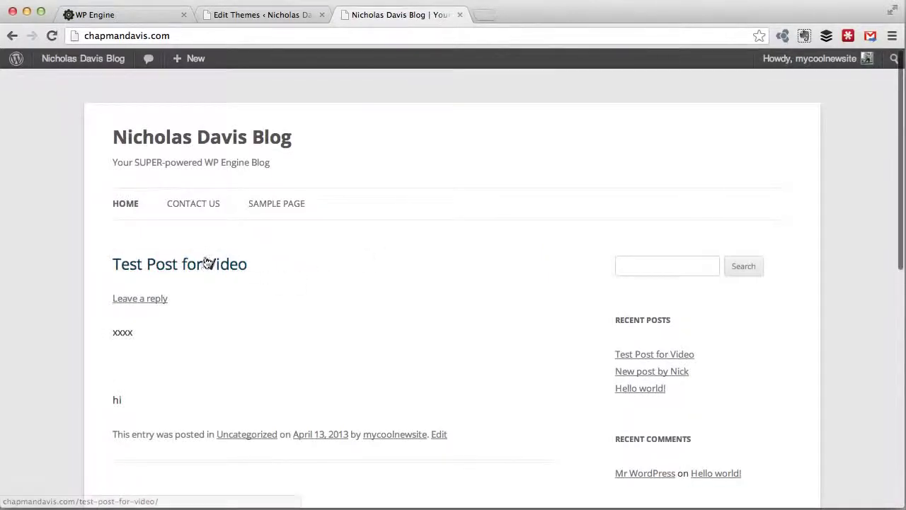
{"action": "left_click", "coordinate": [207, 262]}
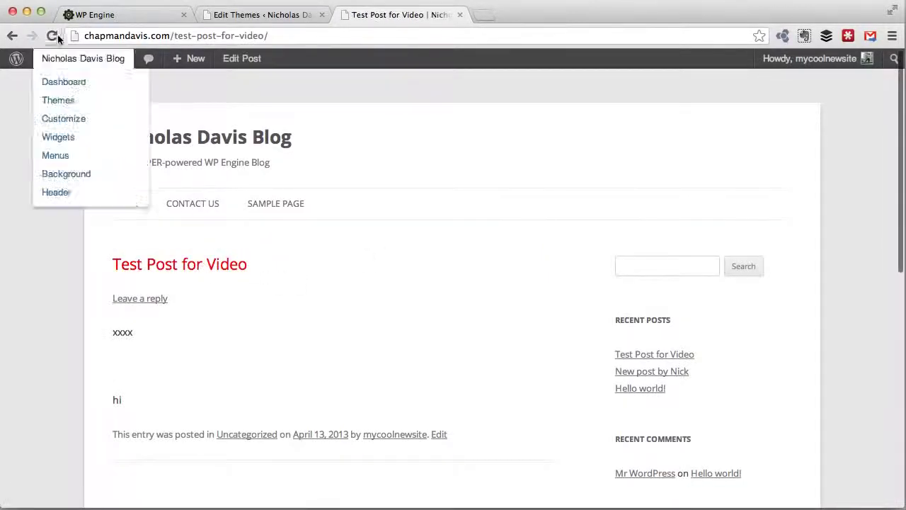
{"action": "left_click", "coordinate": [52, 36]}
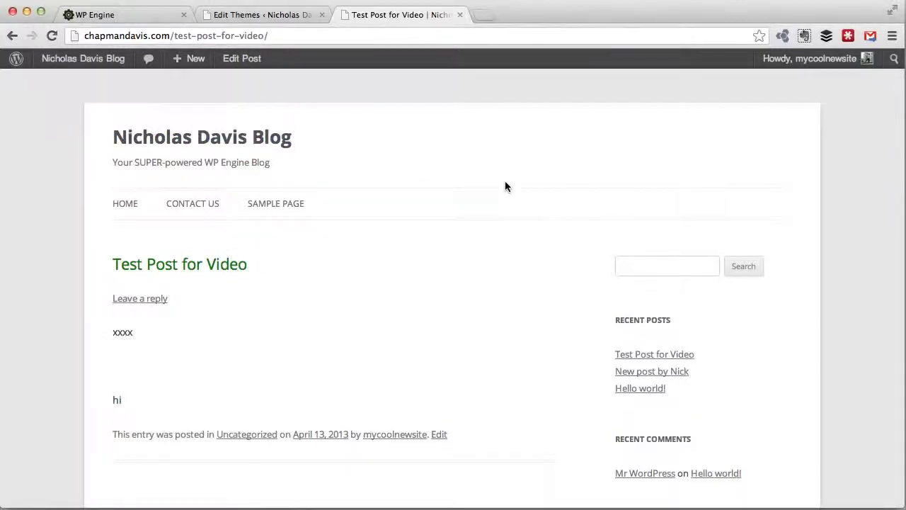
{"action": "scroll", "coordinate": [505, 186], "scroll_direction": "down", "scroll_amount": 7}
{"action": "scroll", "coordinate": [505, 186], "scroll_direction": "up", "scroll_amount": 7}
{"action": "scroll", "coordinate": [505, 186], "scroll_direction": "up", "scroll_amount": 1}
Switch to WP Engine, restore mycoolnewsite's "Video Test Backup" with the database included, and reload the backup points list
{"action": "left_click", "coordinate": [135, 14]}
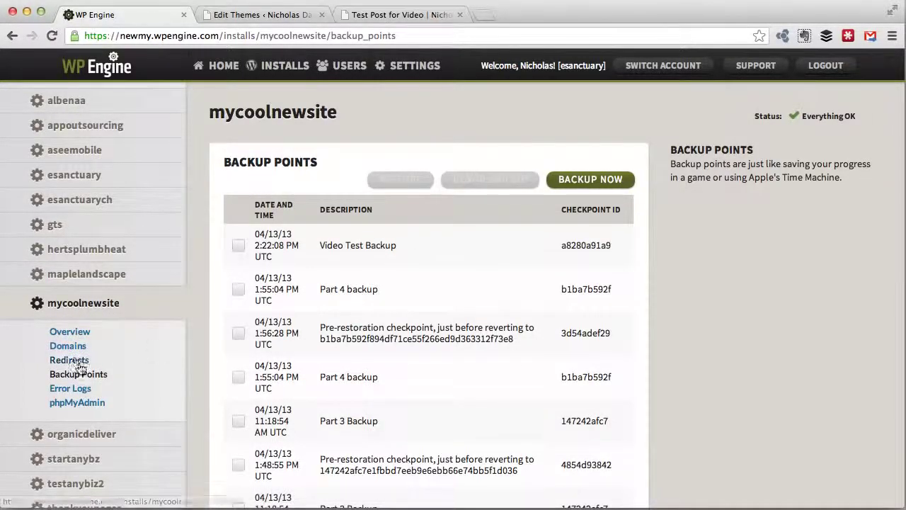
{"action": "left_click", "coordinate": [239, 246]}
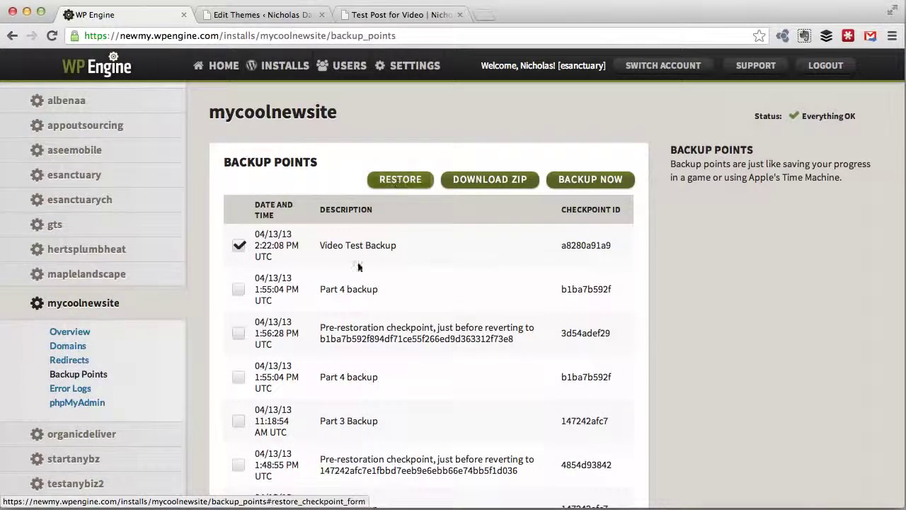
{"action": "left_click", "coordinate": [400, 181]}
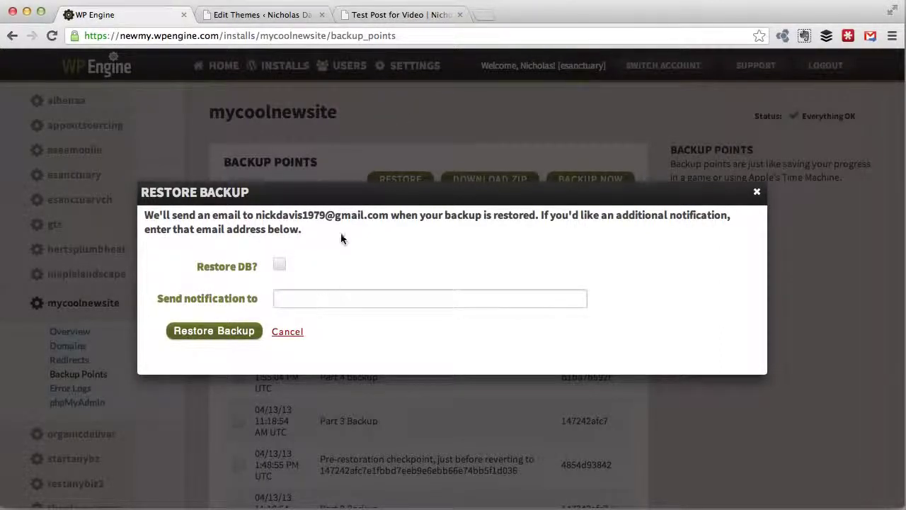
{"action": "left_click", "coordinate": [404, 14]}
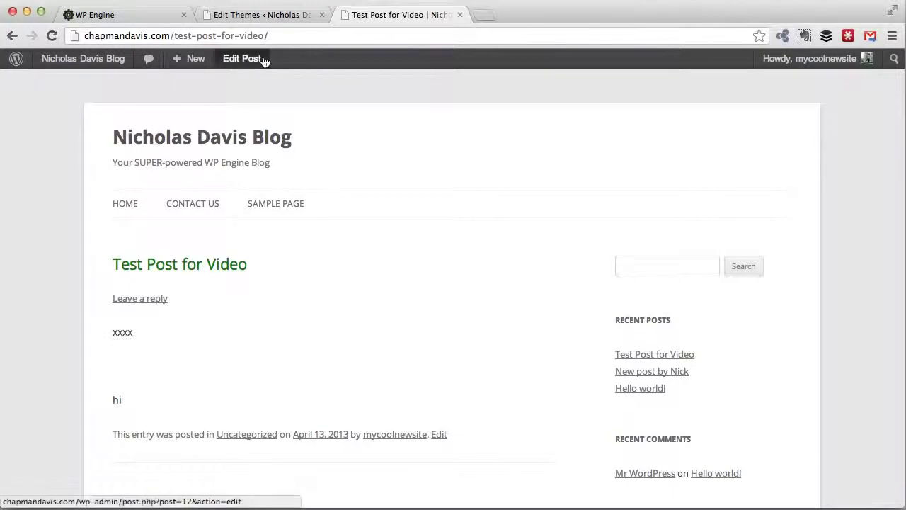
{"action": "left_click", "coordinate": [139, 17]}
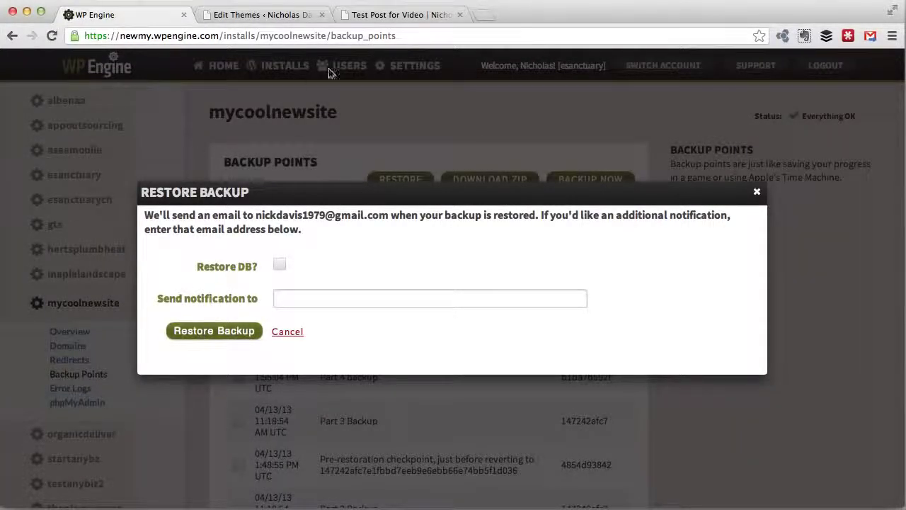
{"action": "left_click", "coordinate": [403, 15]}
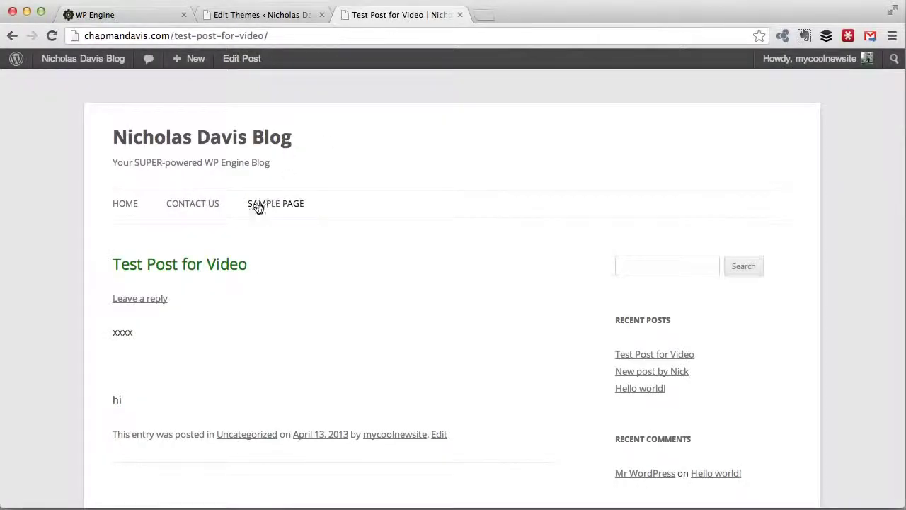
{"action": "left_click", "coordinate": [130, 15]}
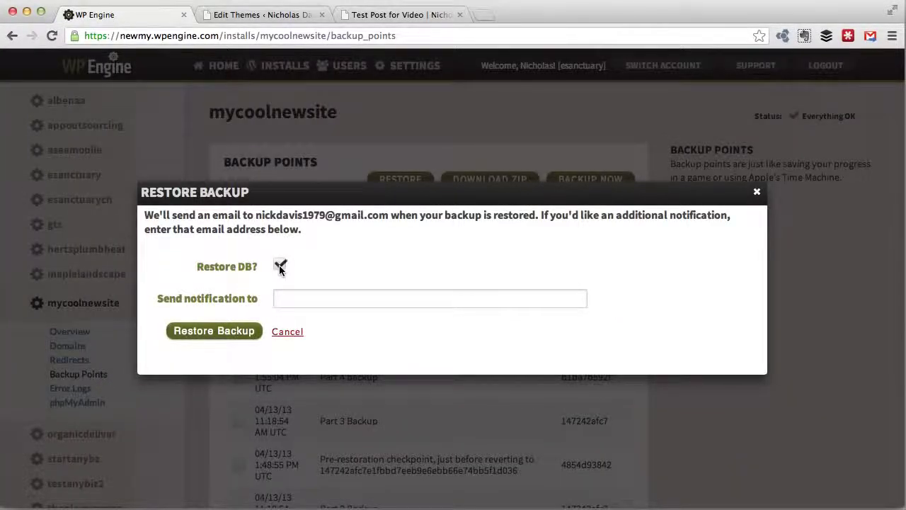
{"action": "left_click", "coordinate": [205, 333]}
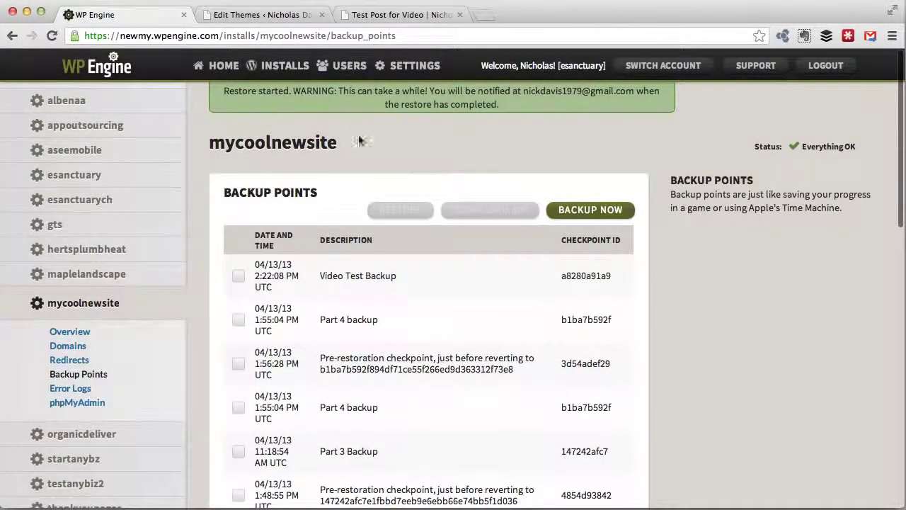
{"action": "left_click", "coordinate": [334, 37]}
{"action": "key", "text": "Return"}
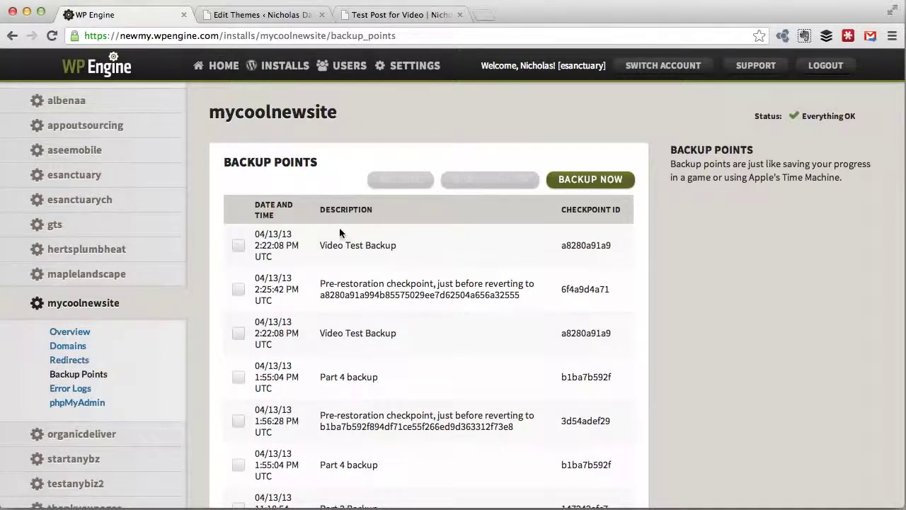
Check the posts on the live blog's home page, then open the top post and reload it to check its title colour
{"action": "left_click", "coordinate": [374, 15]}
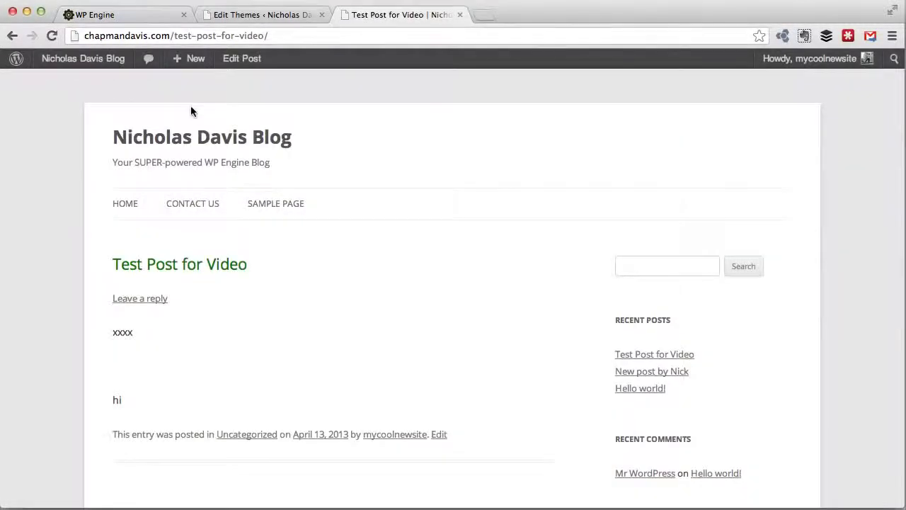
{"action": "left_click", "coordinate": [124, 206]}
{"action": "scroll", "coordinate": [289, 301], "scroll_direction": "down", "scroll_amount": 5}
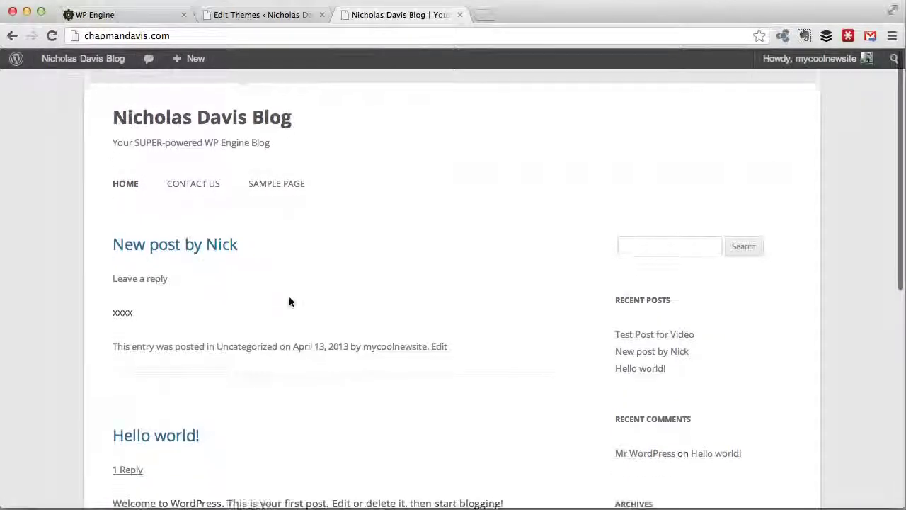
{"action": "scroll", "coordinate": [289, 301], "scroll_direction": "up", "scroll_amount": 4}
{"action": "scroll", "coordinate": [289, 301], "scroll_direction": "up", "scroll_amount": 1}
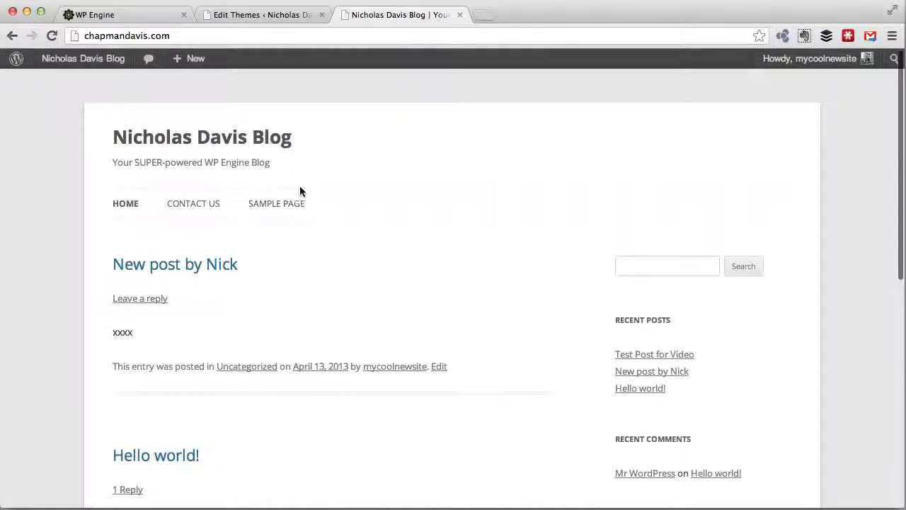
{"action": "left_click", "coordinate": [197, 272]}
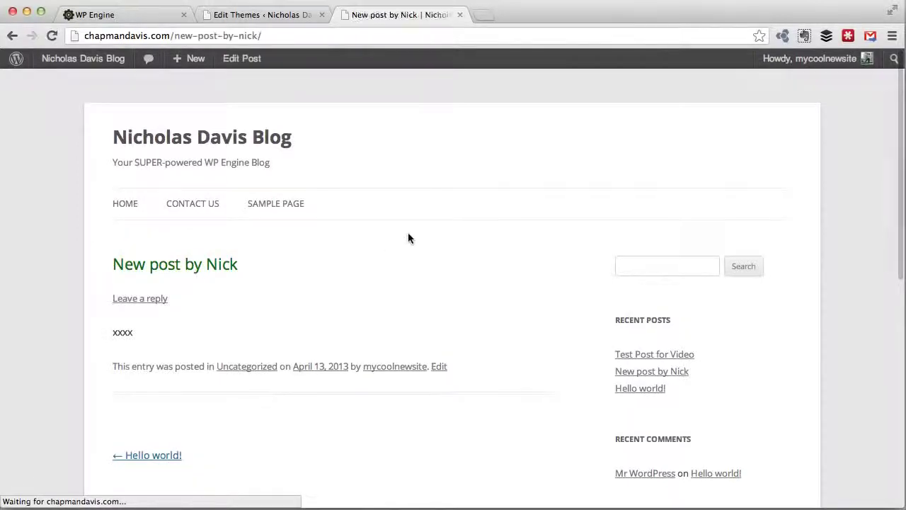
{"action": "left_click", "coordinate": [46, 35]}
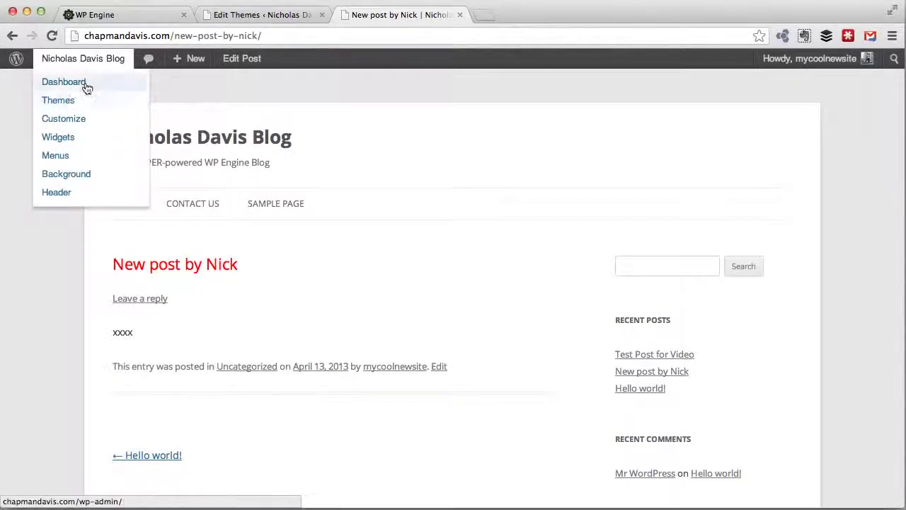
Open the WordPress dashboard and examine the list of all posts after the restore
{"action": "left_click", "coordinate": [86, 83]}
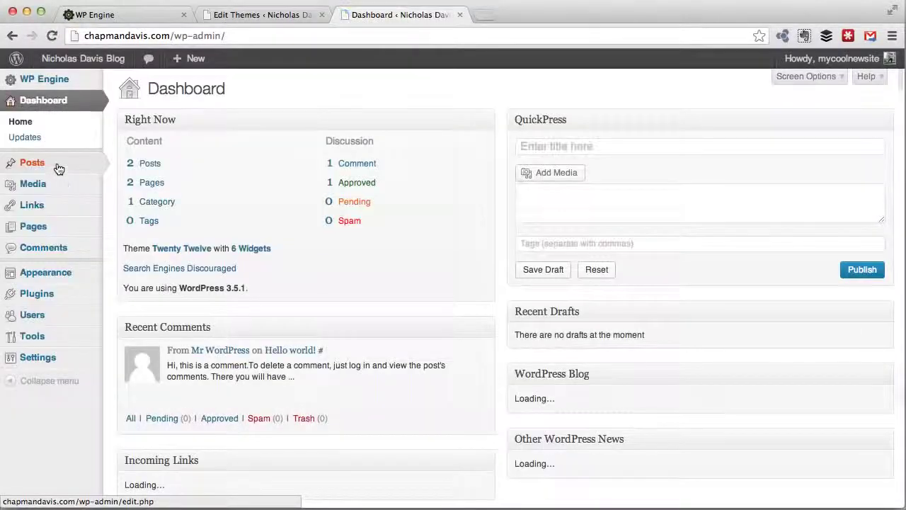
{"action": "left_click", "coordinate": [56, 163]}
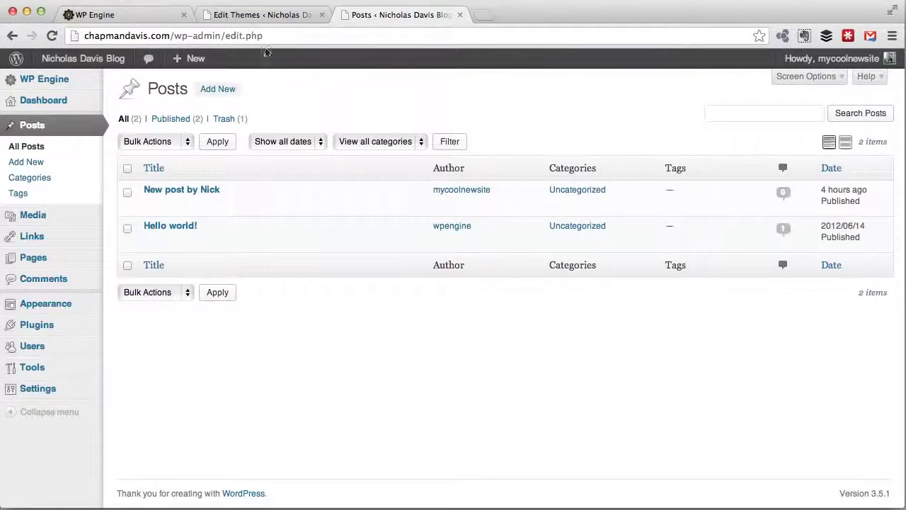
{"action": "mouse_move", "coordinate": [318, 237]}
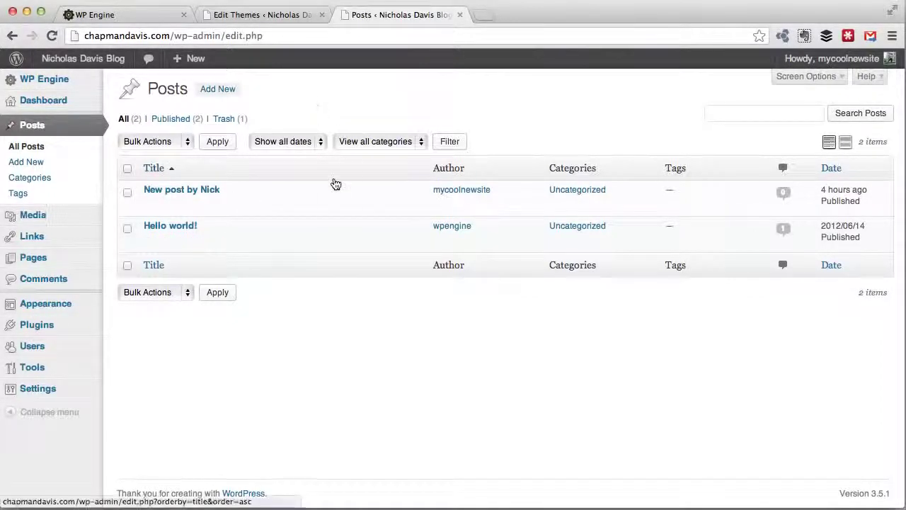
{"action": "mouse_move", "coordinate": [59, 254]}
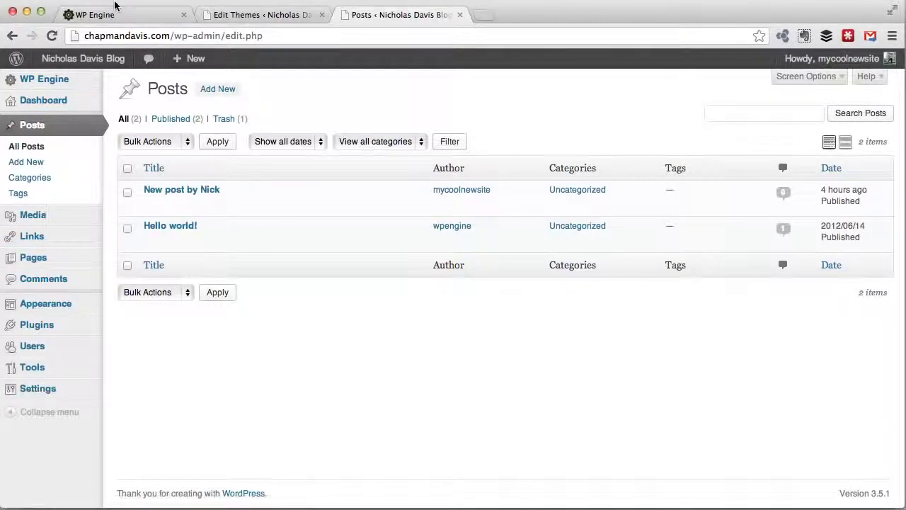
Return to WP Engine, select the newest "Video Test Backup" entry, and look through its available actions and the list of backup points
{"action": "left_click", "coordinate": [137, 15]}
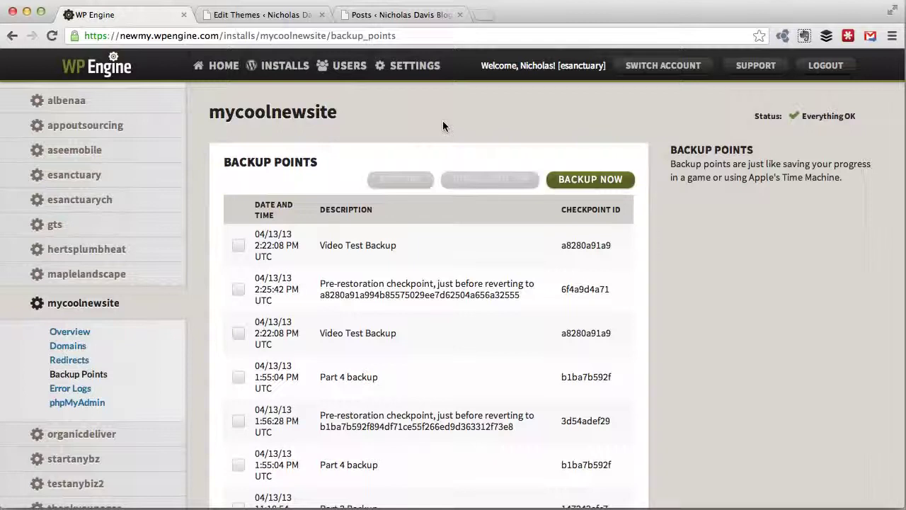
{"action": "left_click", "coordinate": [238, 245]}
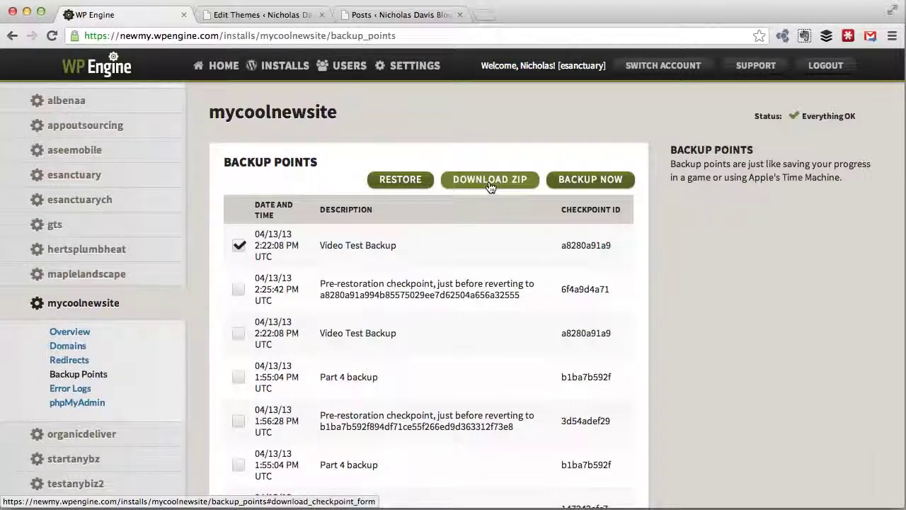
{"action": "scroll", "coordinate": [259, 298], "scroll_direction": "down", "scroll_amount": 1}
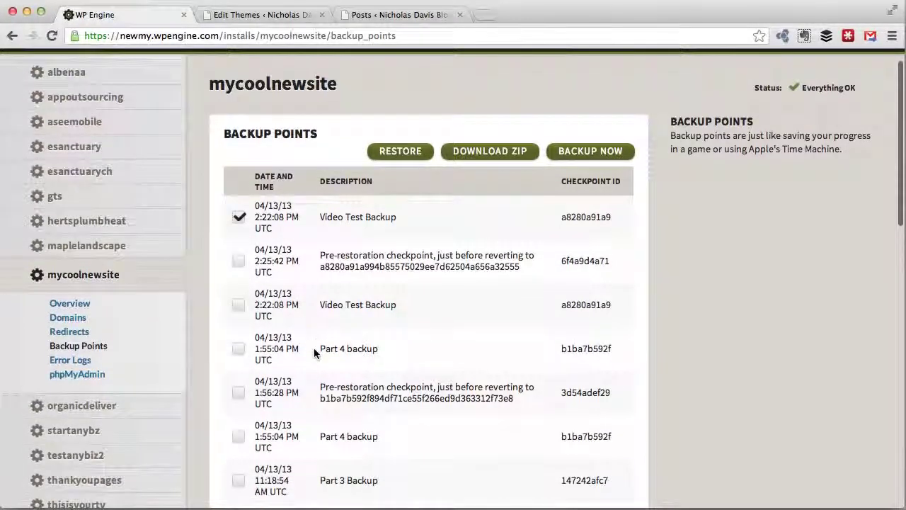
{"action": "scroll", "coordinate": [315, 352], "scroll_direction": "down", "scroll_amount": 10}
{"action": "scroll", "coordinate": [315, 353], "scroll_direction": "up", "scroll_amount": 6}
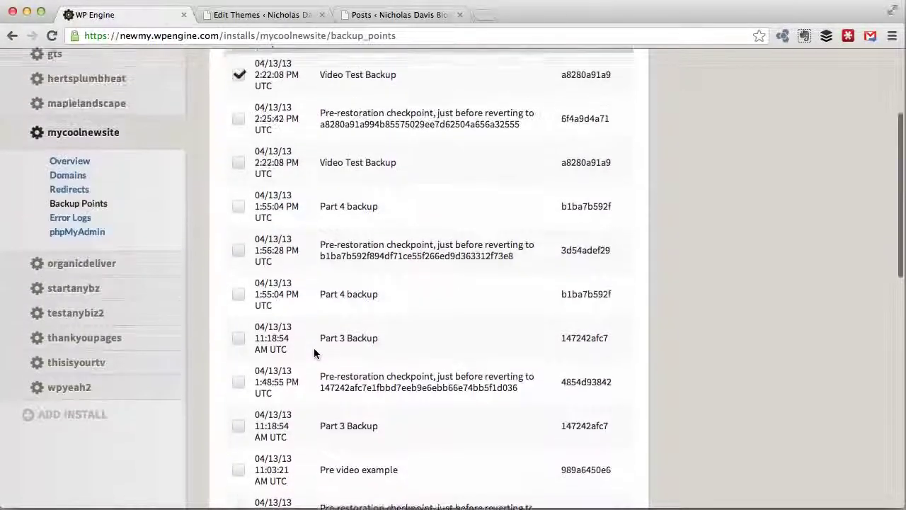
Deselect the newest "Video Test Backup" entry and select the older "My first backup xxx" backup point from 04/10/13 instead
{"action": "scroll", "coordinate": [314, 348], "scroll_direction": "up", "scroll_amount": 5}
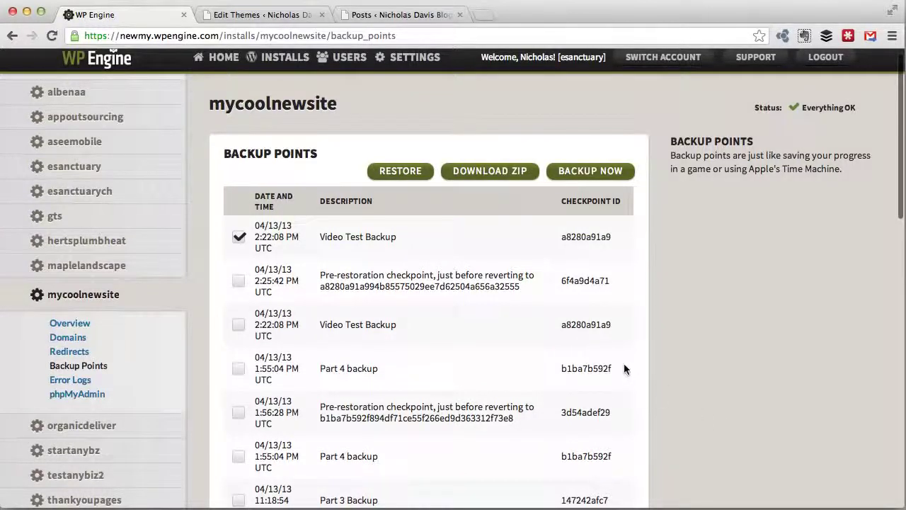
{"action": "scroll", "coordinate": [624, 364], "scroll_direction": "down", "scroll_amount": 3}
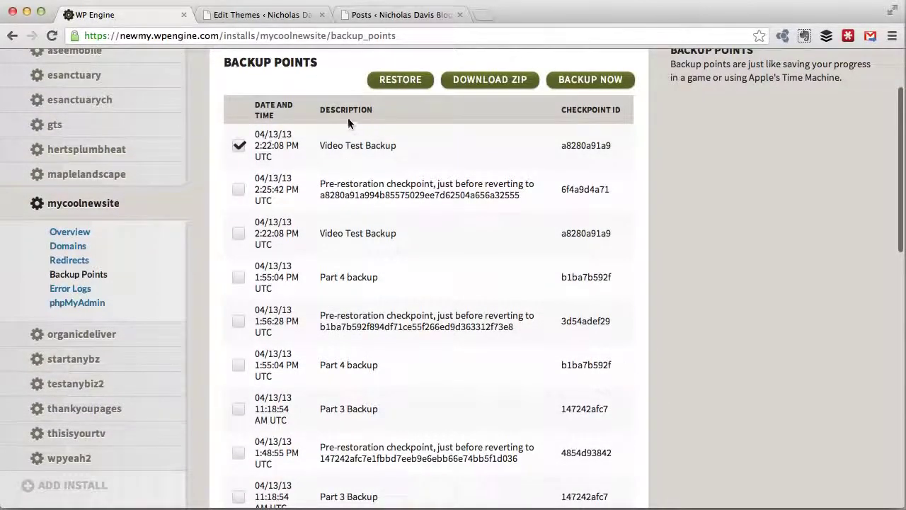
{"action": "left_click", "coordinate": [236, 147]}
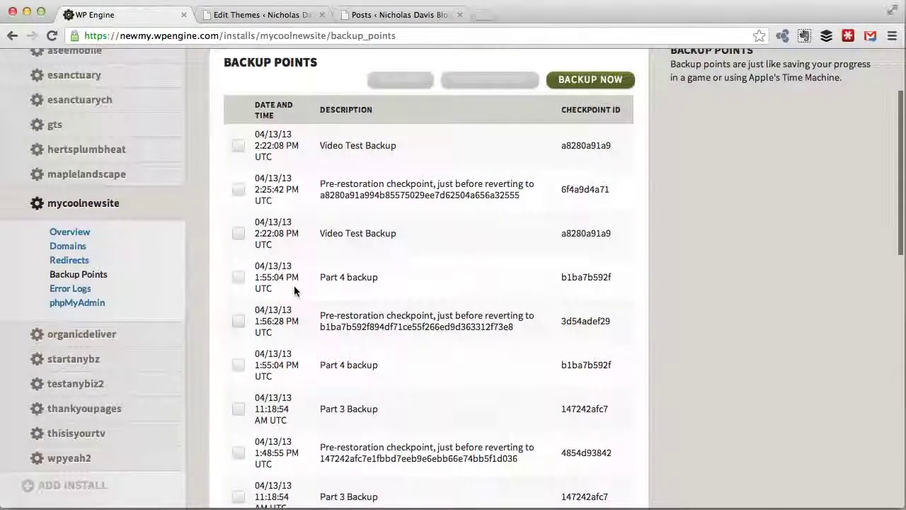
{"action": "scroll", "coordinate": [294, 287], "scroll_direction": "down", "scroll_amount": 10}
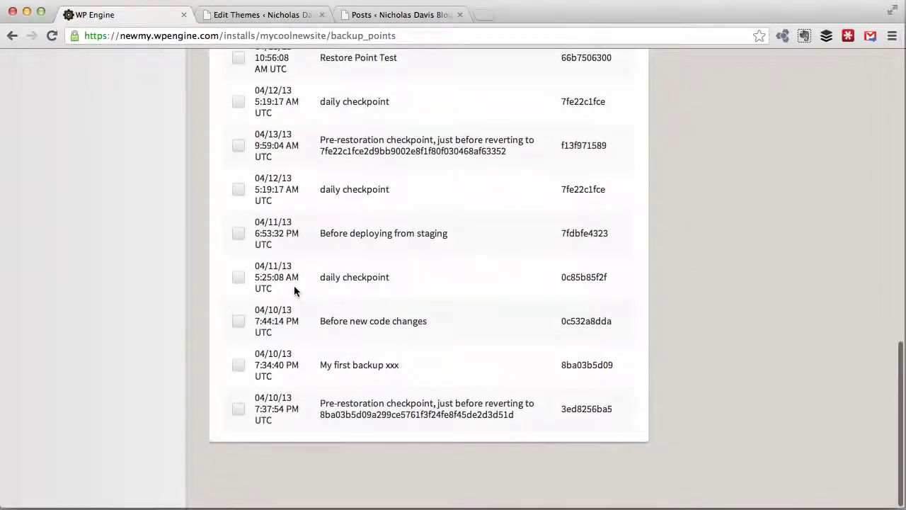
{"action": "left_click", "coordinate": [238, 365]}
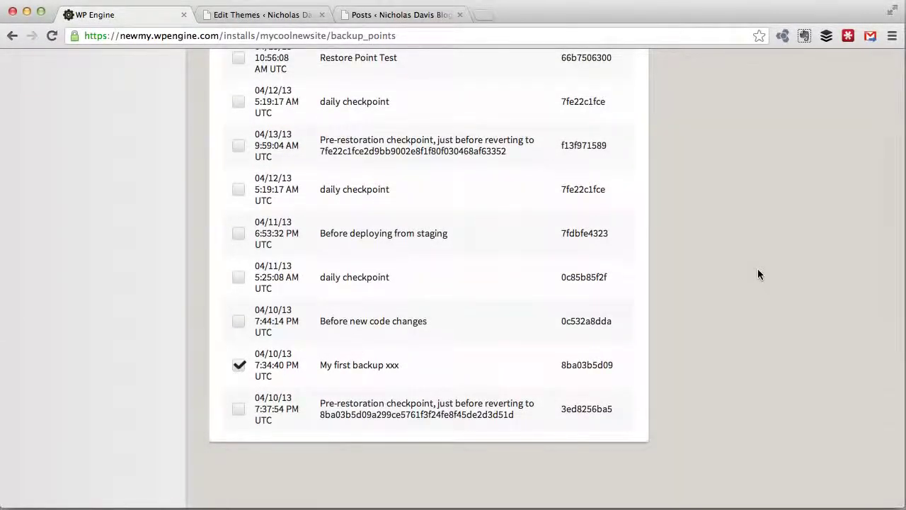
Open the zip download form for the selected backup point, examine its additional notification email field, and close it without starting the download
{"action": "scroll", "coordinate": [758, 269], "scroll_direction": "up", "scroll_amount": 1}
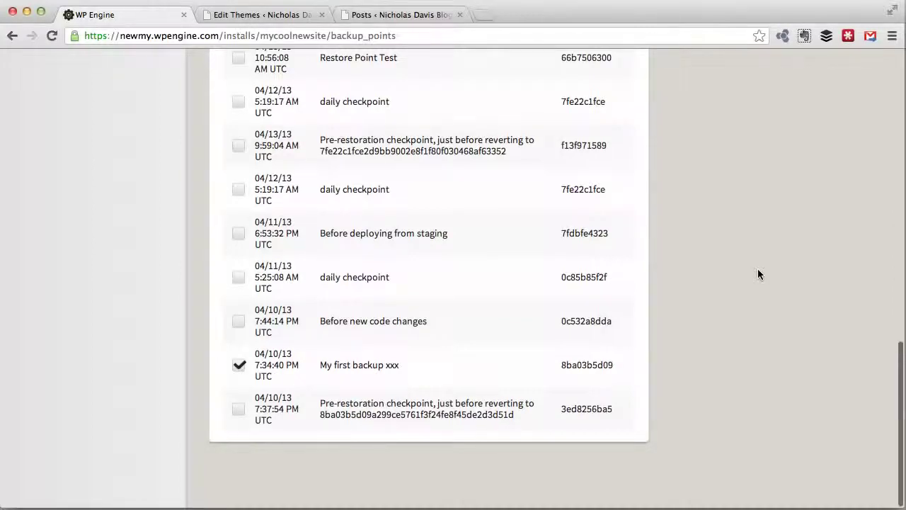
{"action": "scroll", "coordinate": [758, 275], "scroll_direction": "up", "scroll_amount": 10}
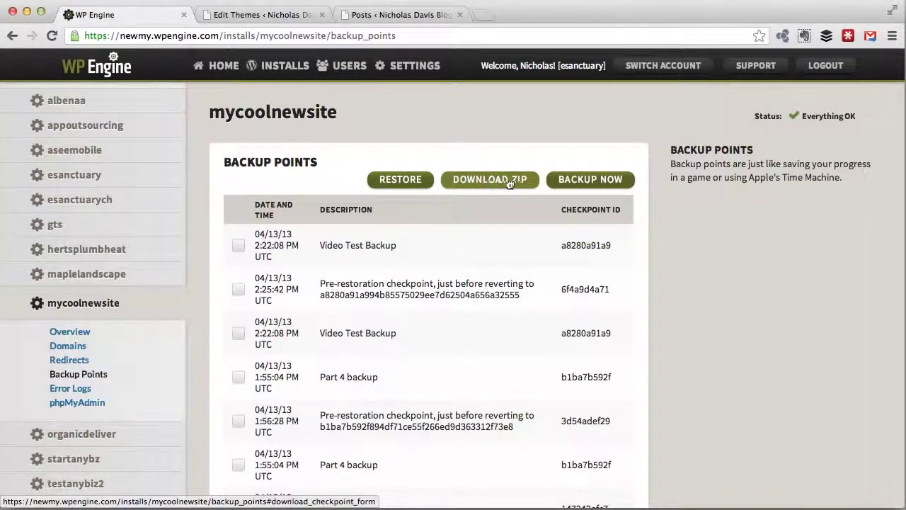
{"action": "left_click", "coordinate": [481, 182]}
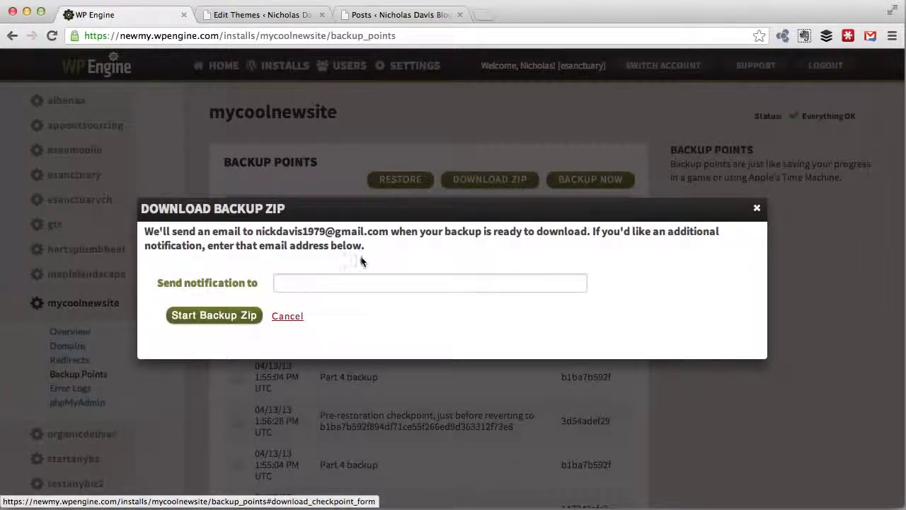
{"action": "left_click", "coordinate": [322, 279]}
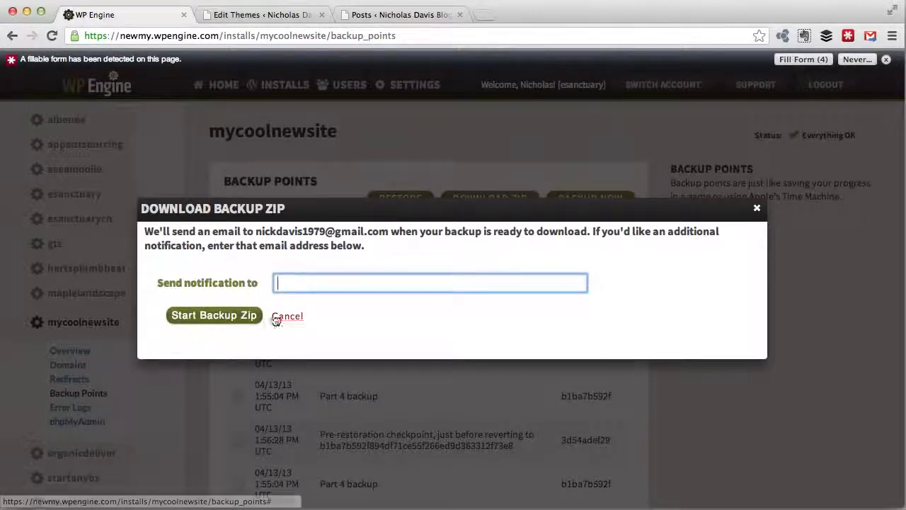
{"action": "left_click", "coordinate": [759, 211]}
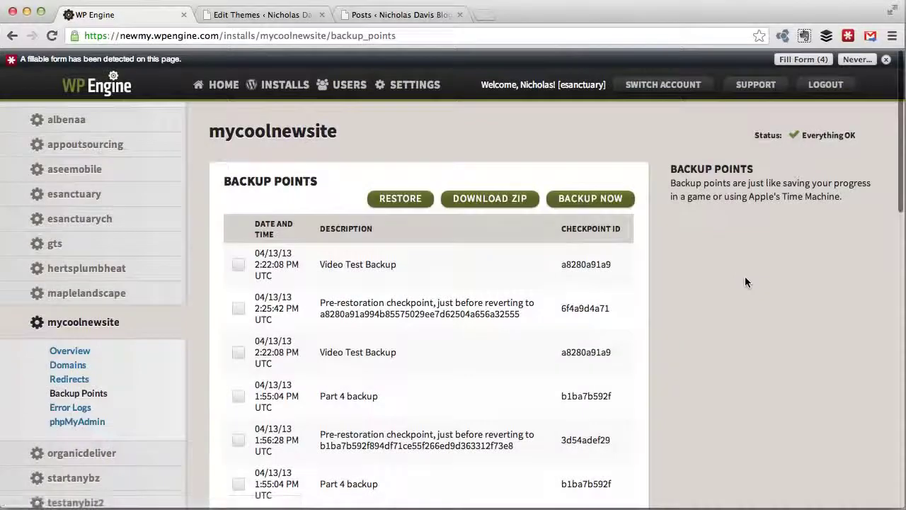